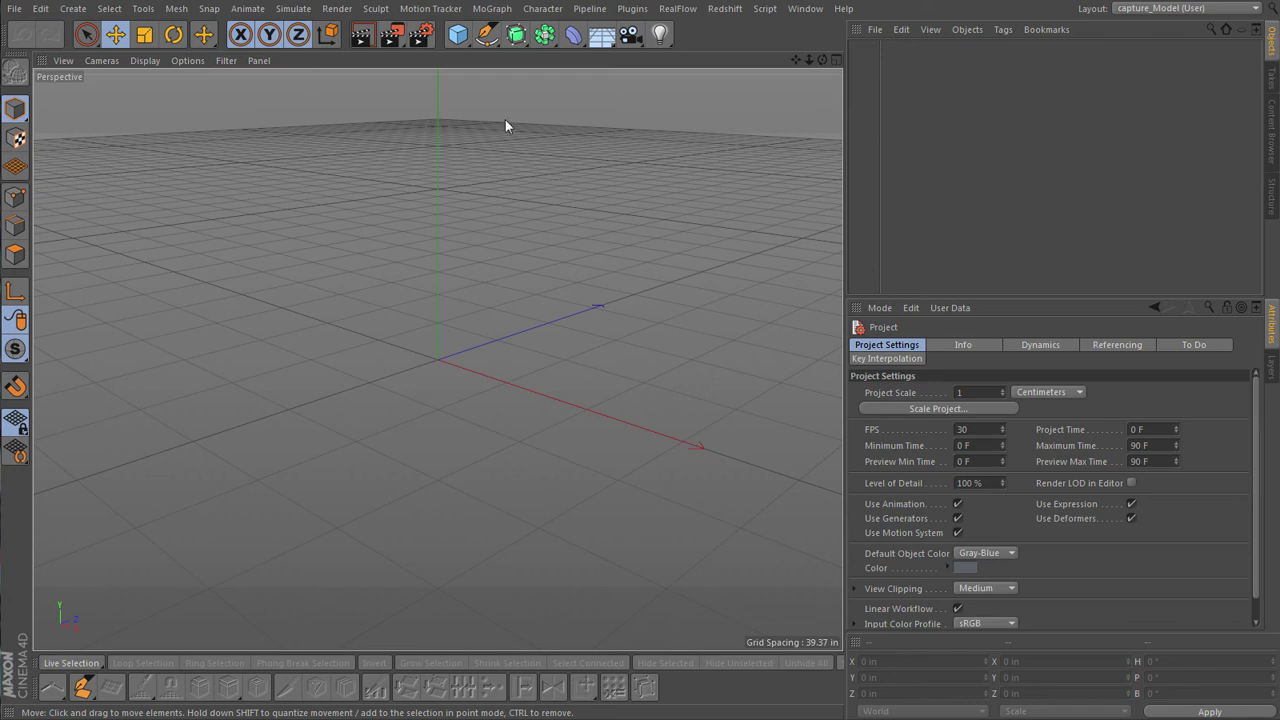
Step: Add a sphere primitive at the origin and set its radius to about 24.6 in
left_click(460, 37)
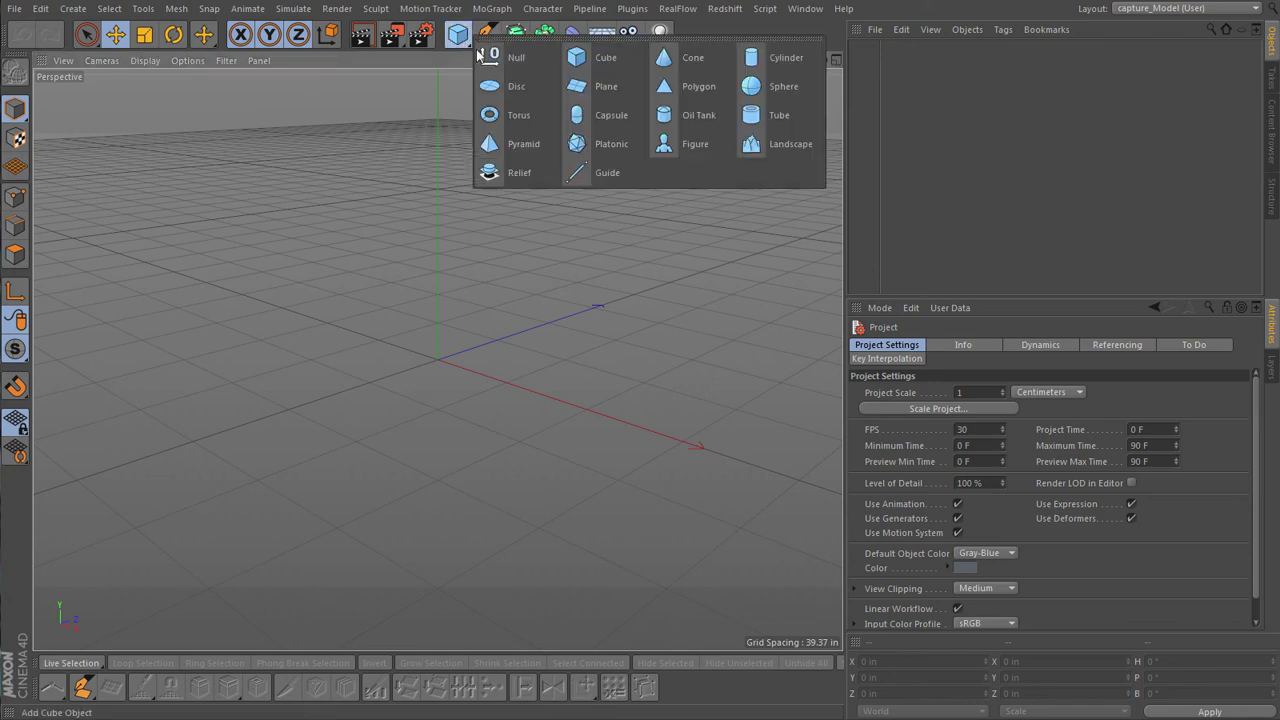
left_click(783, 90)
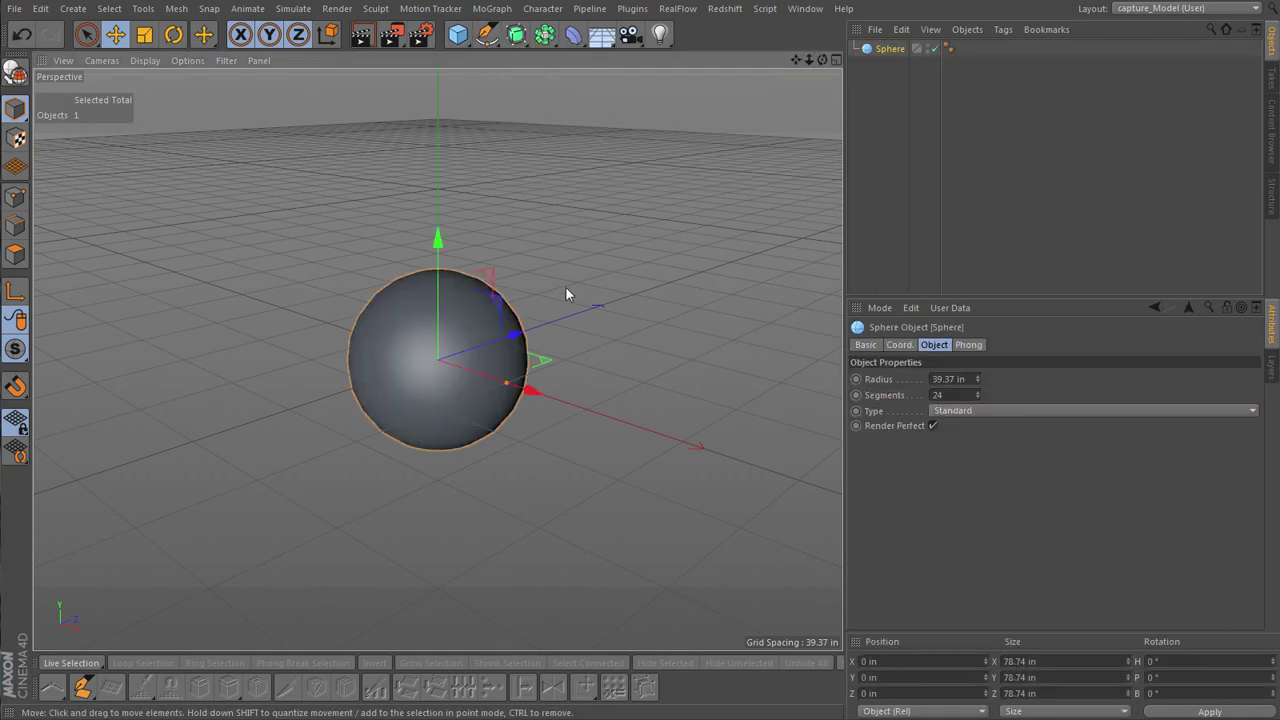
left_click_drag(507, 384, 479, 374)
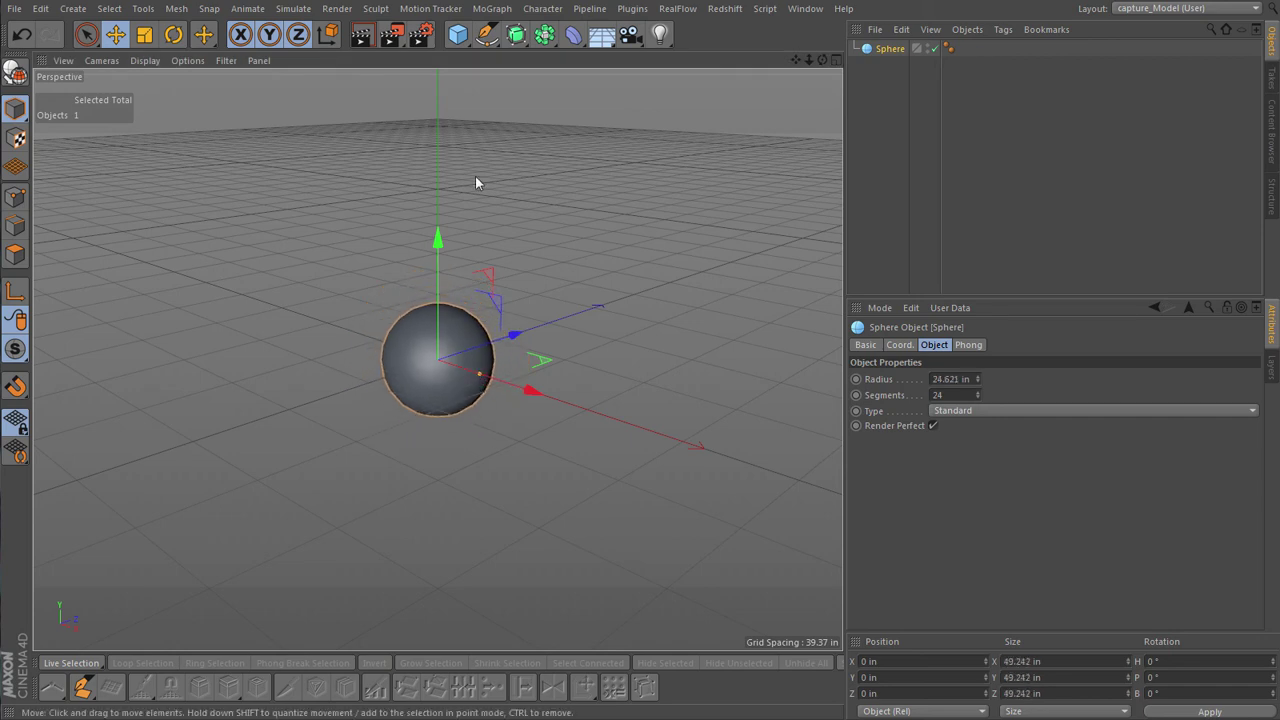
Step: Add a MoGraph Cloner and make the sphere its child
left_click(495, 9)
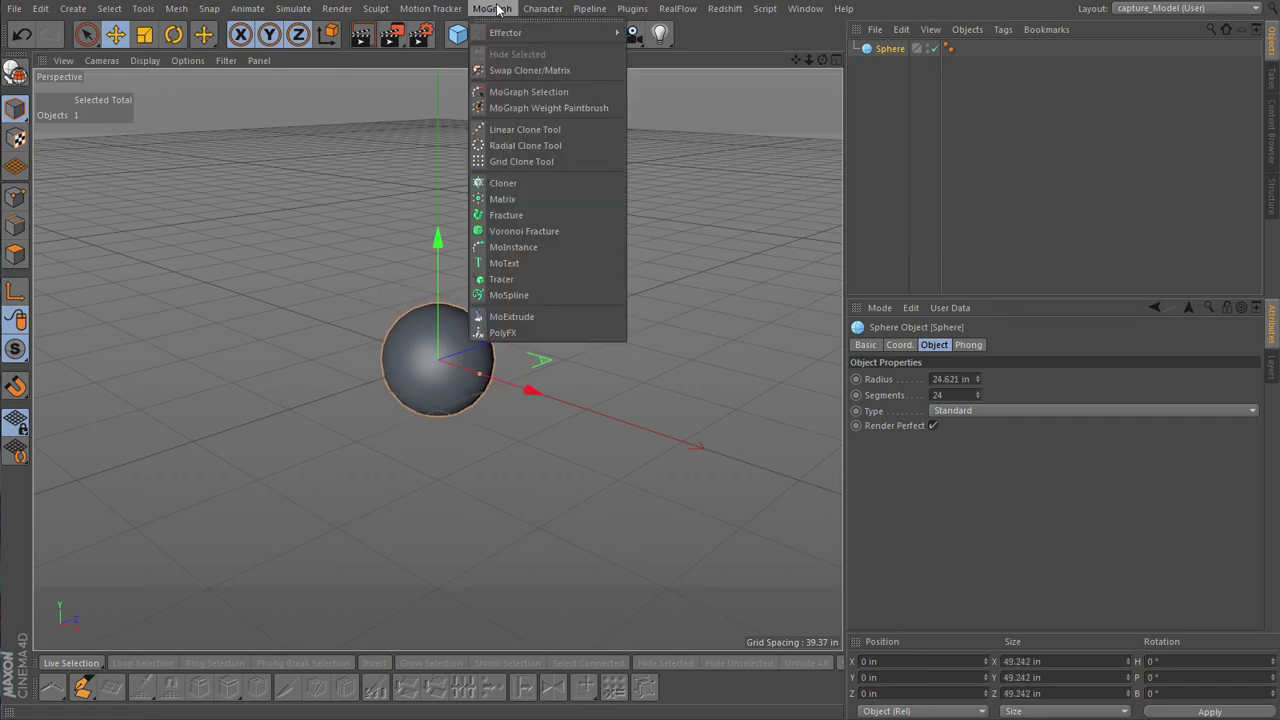
left_click(512, 183)
left_click_drag(891, 64, 890, 50)
left_click(887, 49)
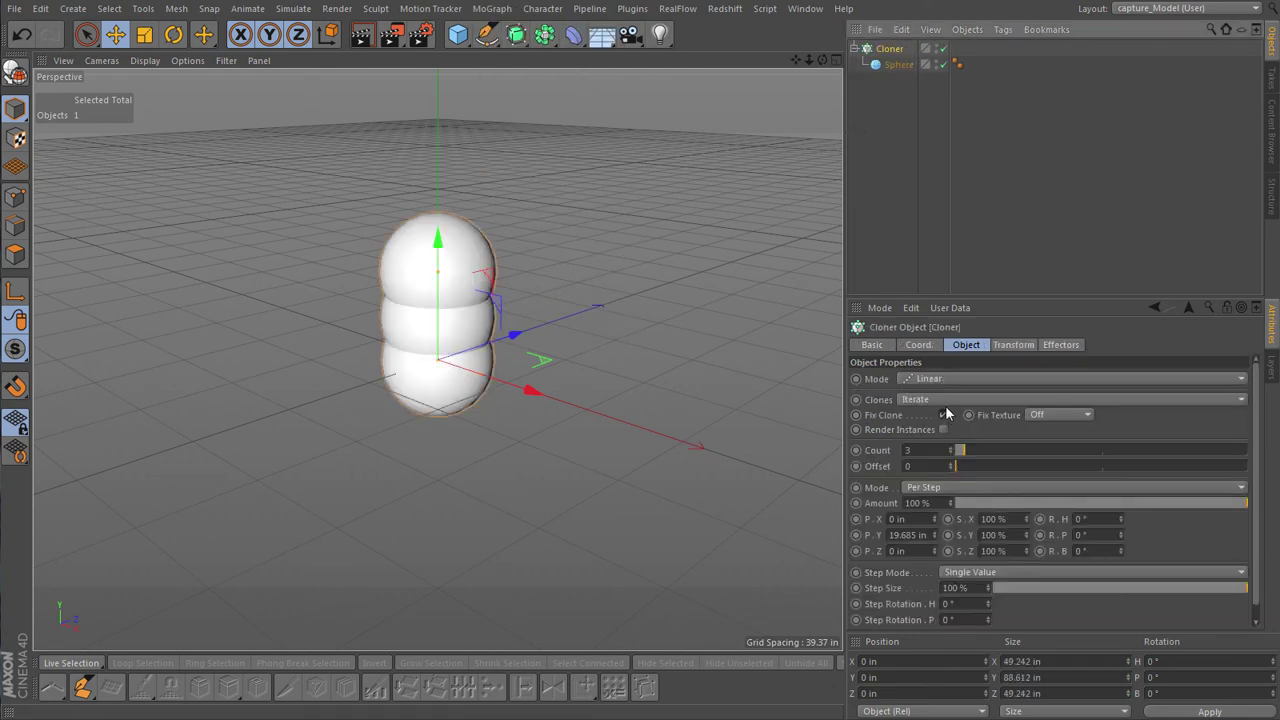
Step: Set the Cloner's mode to Grid Array with the Sphere form
left_click(943, 377)
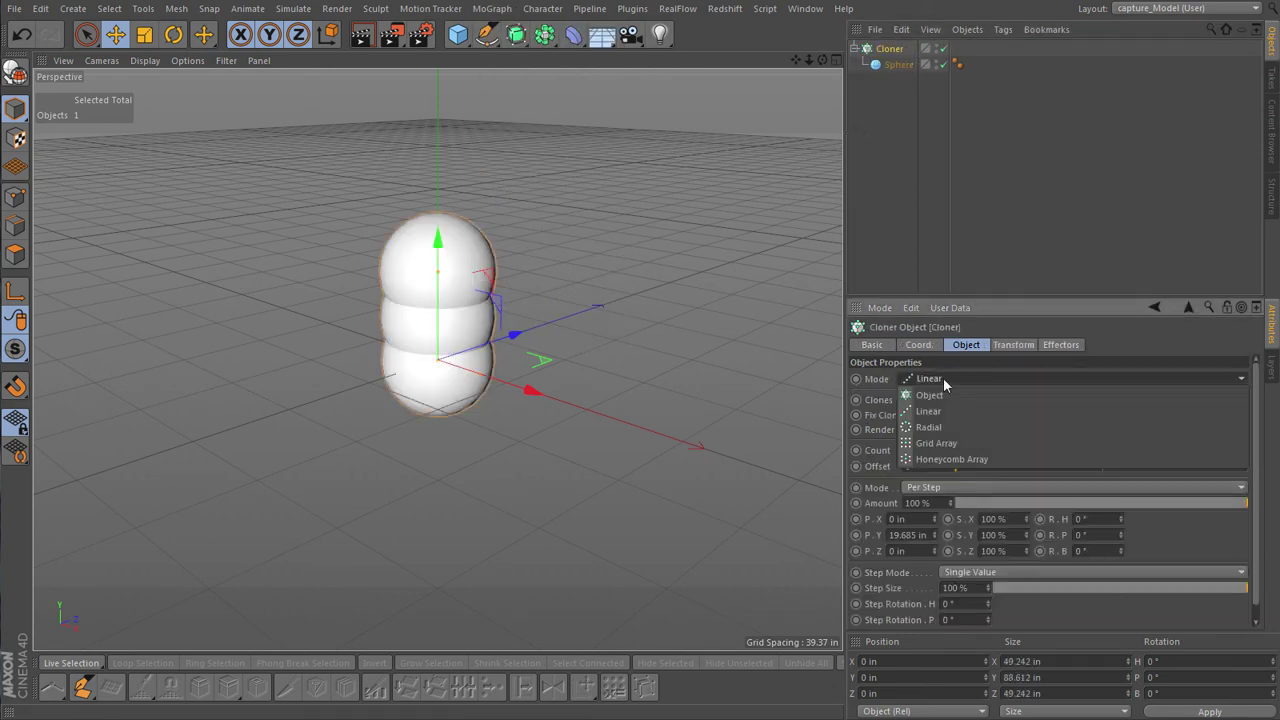
left_click(949, 443)
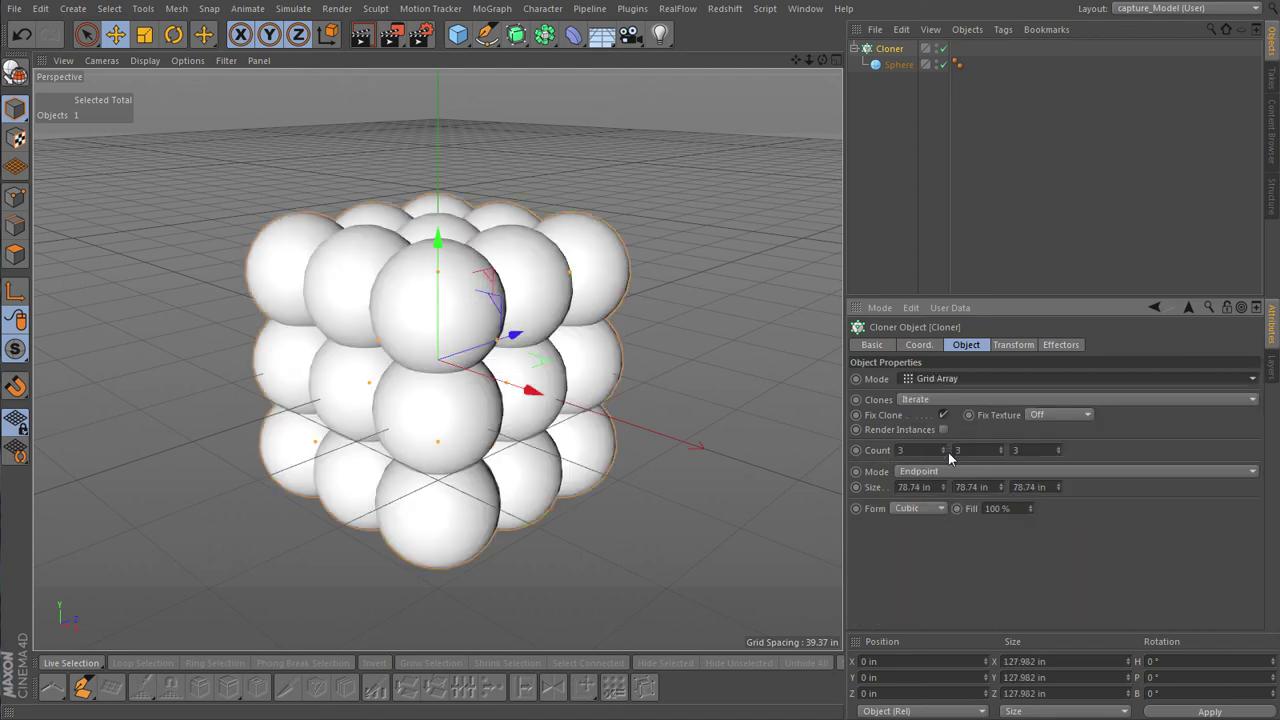
left_click(943, 508)
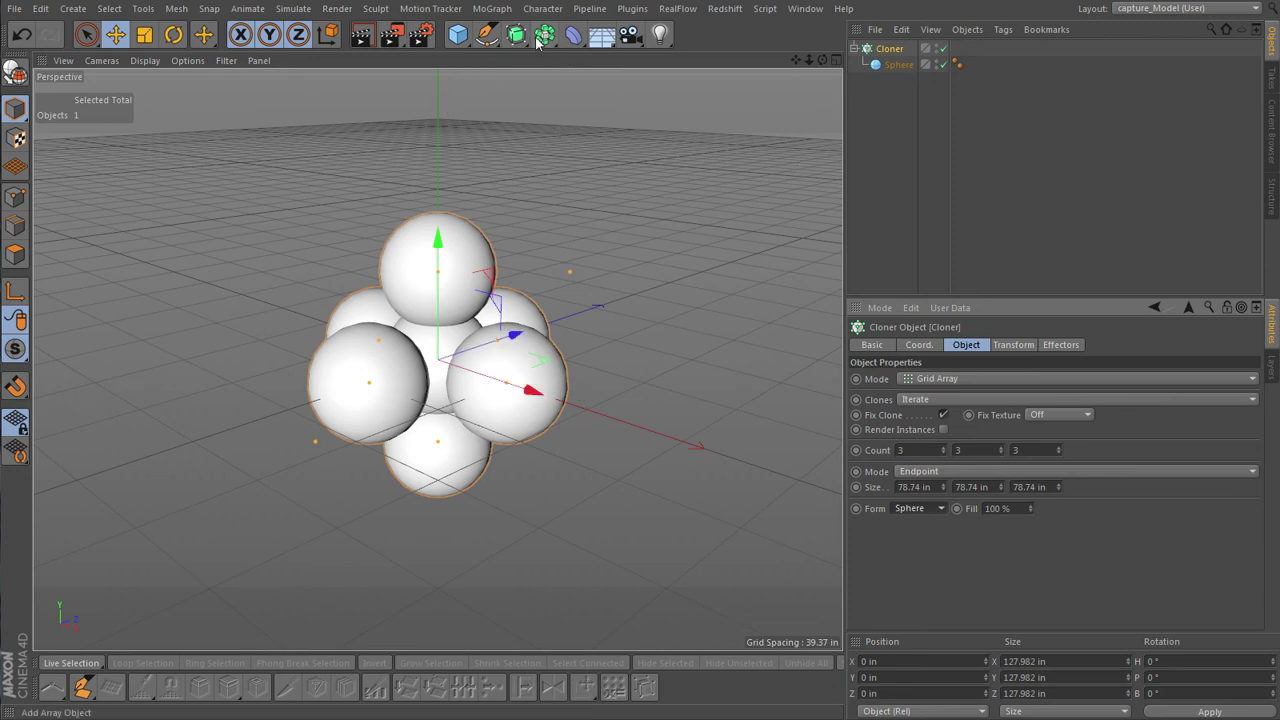
Step: Add a Metaball tag to the sphere inside the Cloner
left_click(898, 65)
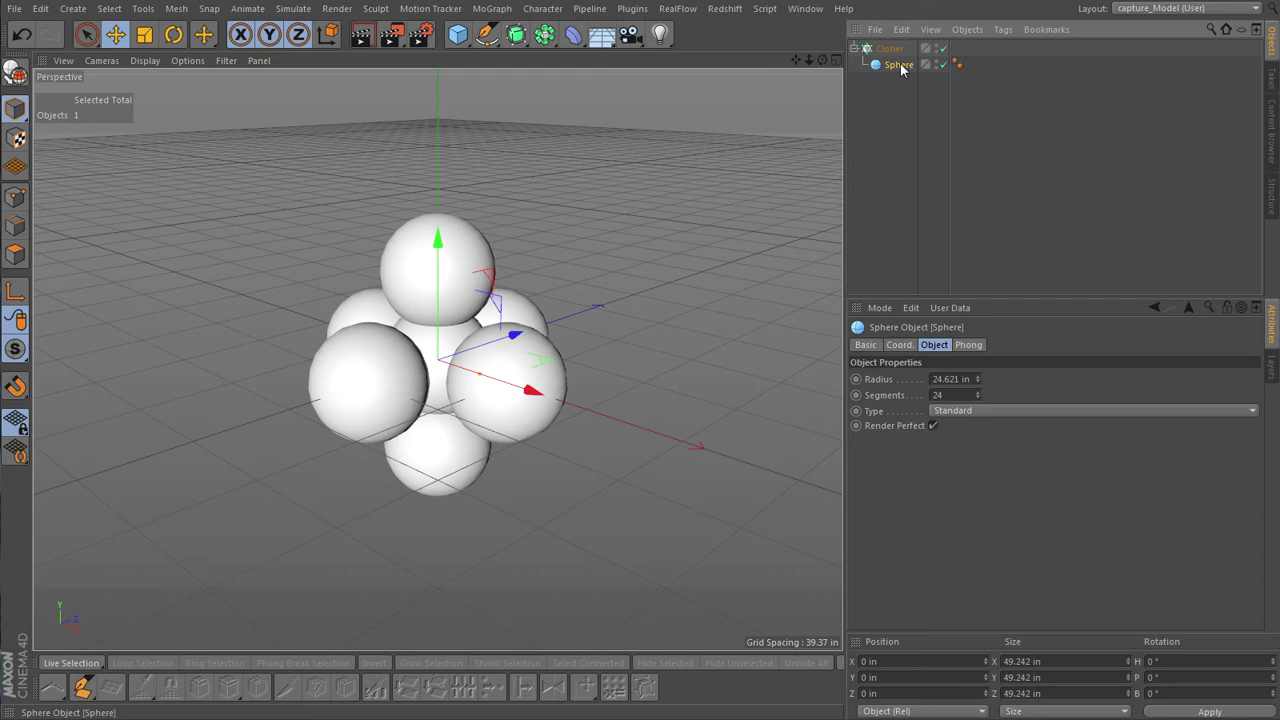
right_click(901, 66)
mouse_move(999, 140)
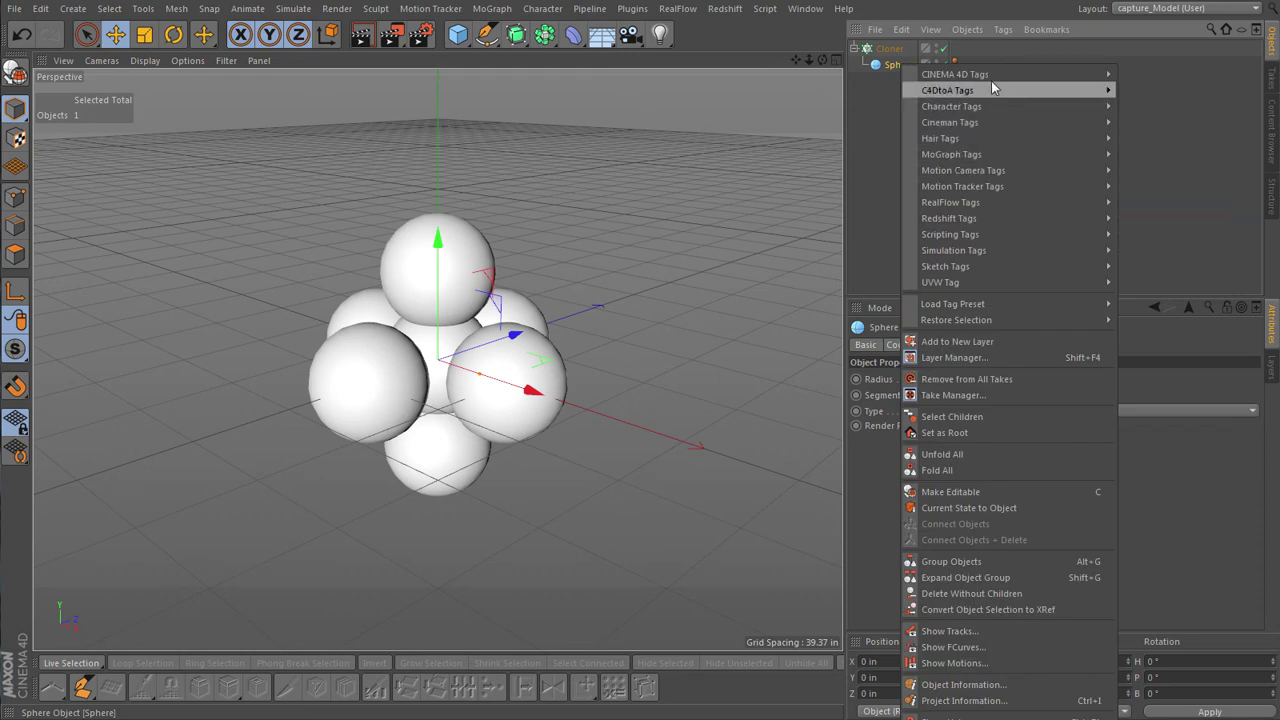
mouse_move(1110, 265)
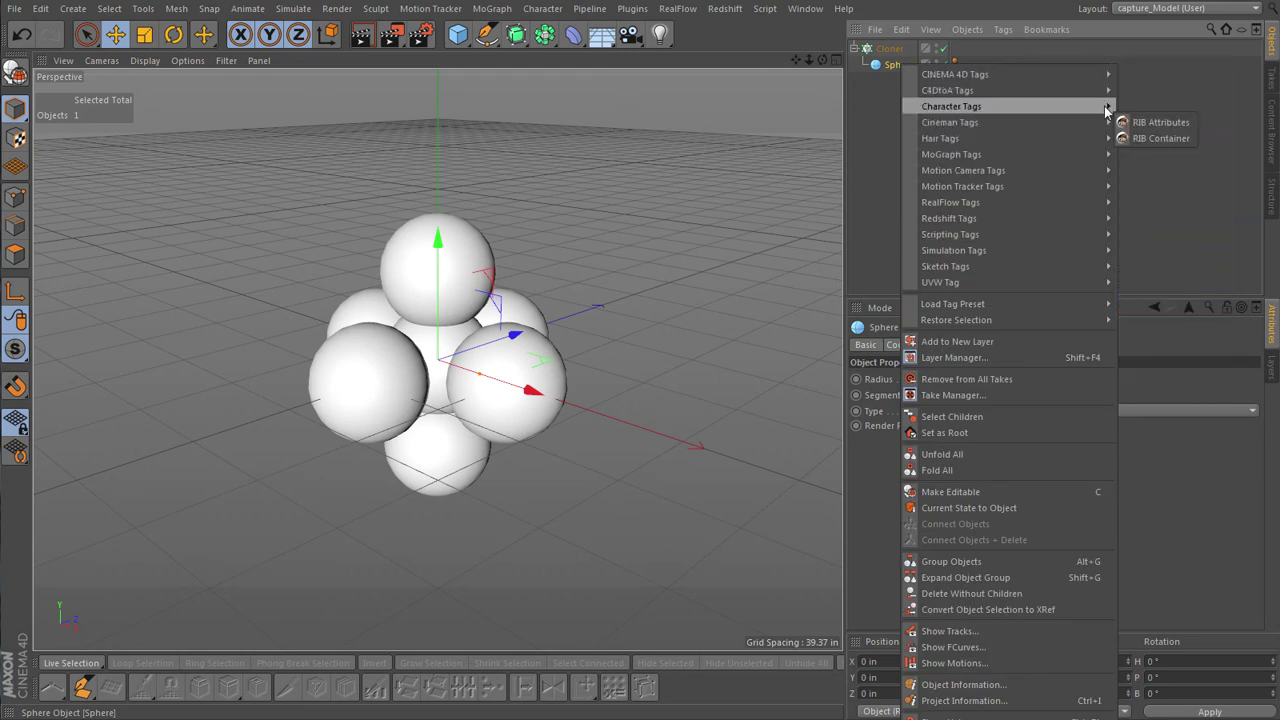
mouse_move(1096, 72)
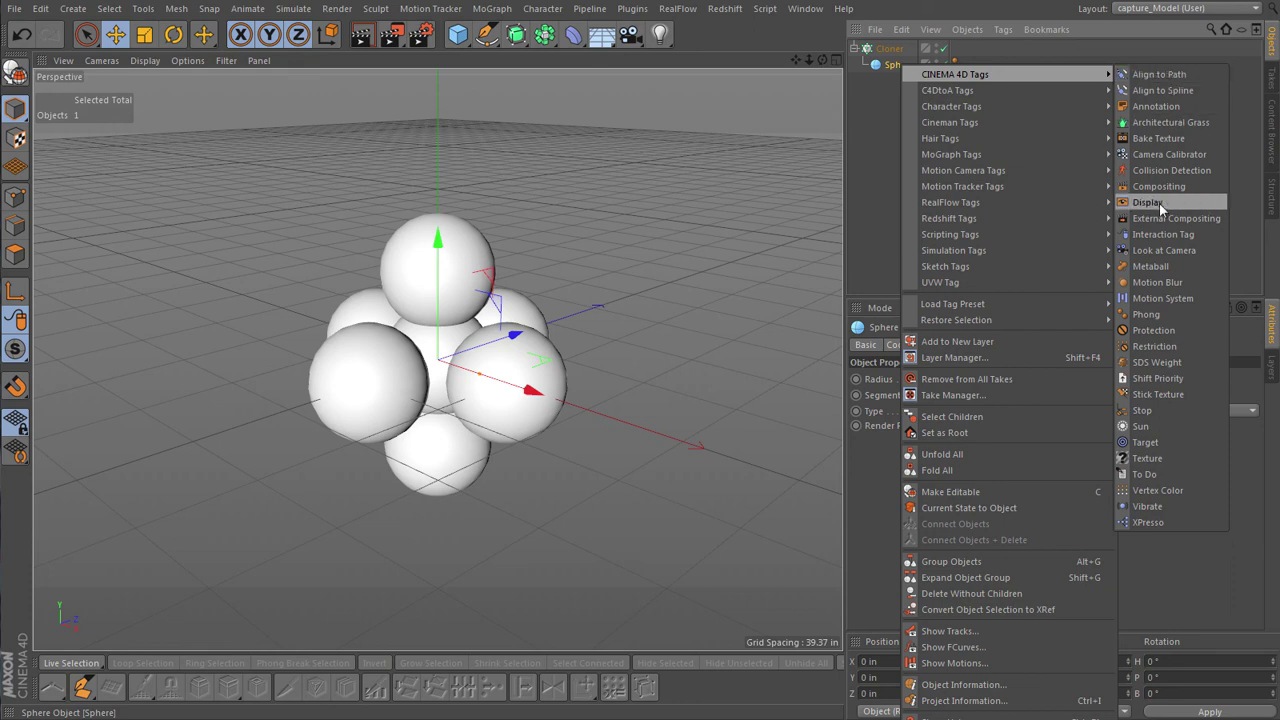
left_click(1157, 265)
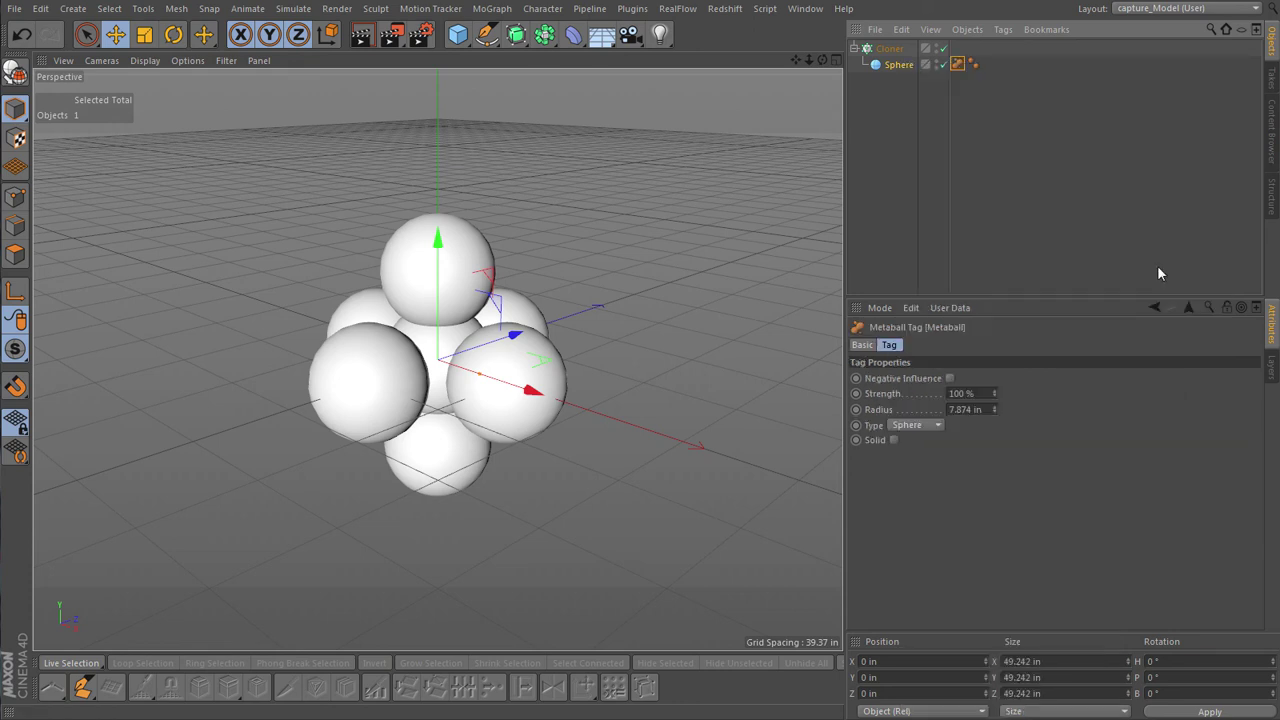
Step: Add a Metaball generator and make the Cloner its child
left_click(517, 37)
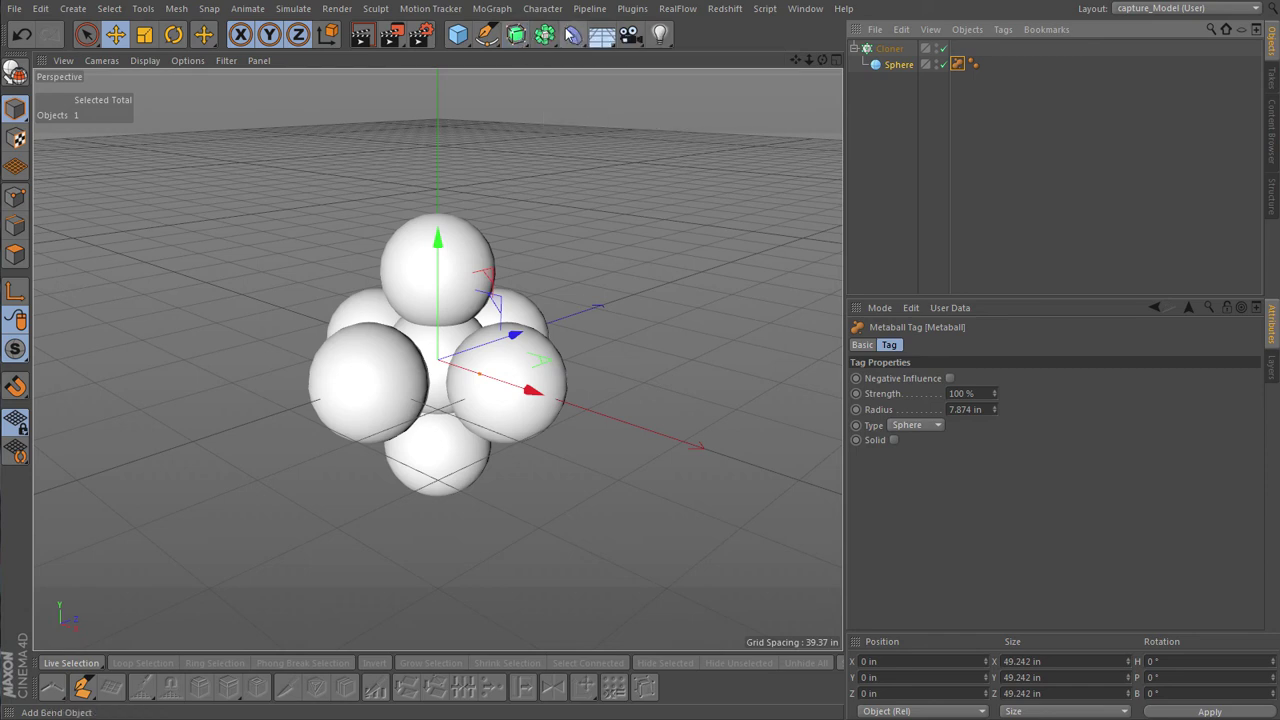
left_click(544, 35)
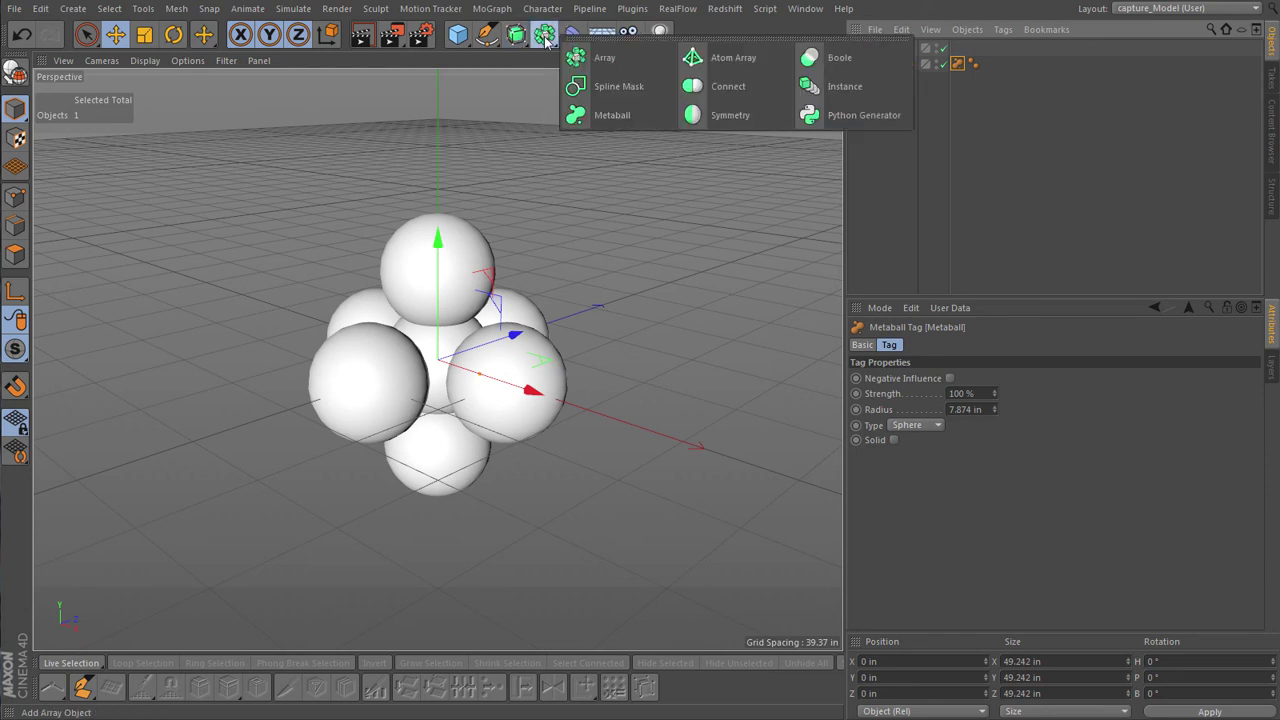
left_click(608, 114)
left_click_drag(885, 64, 900, 50)
Step: Set the Metaball's editor subdivision to 1.748 in and display the viewport shaded with mesh lines
left_click(900, 49)
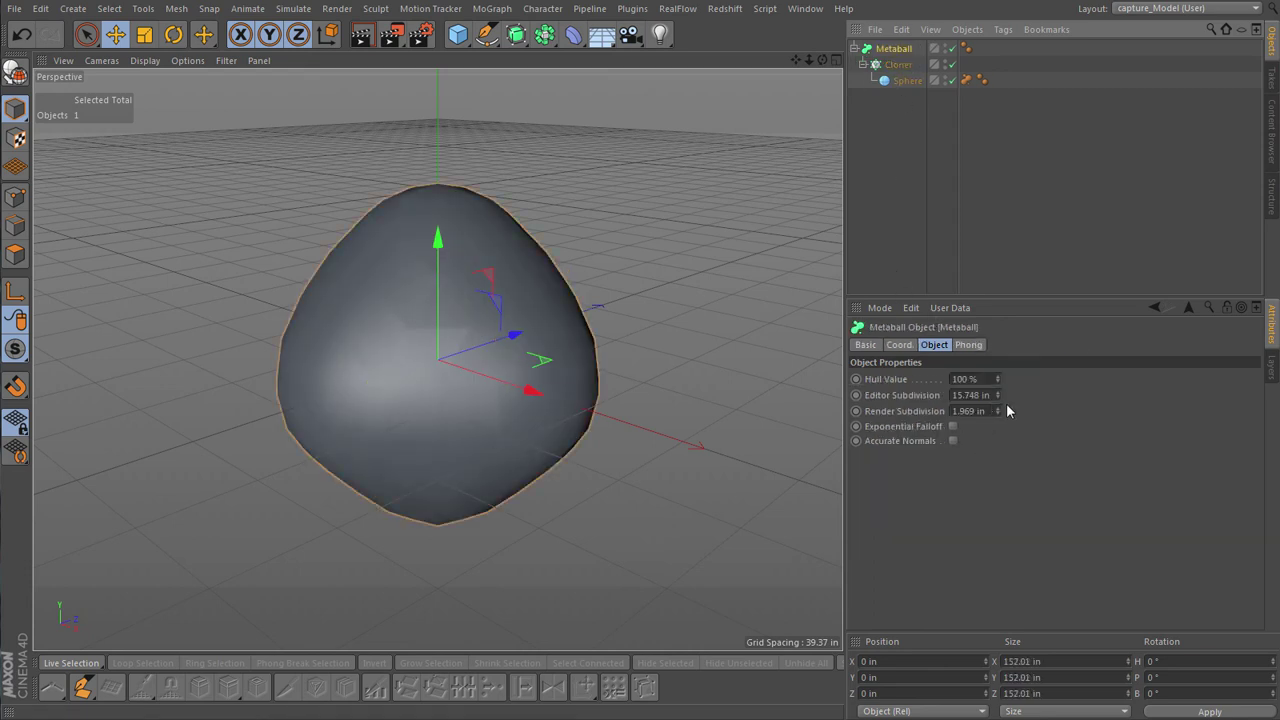
left_click_drag(998, 396, 998, 405)
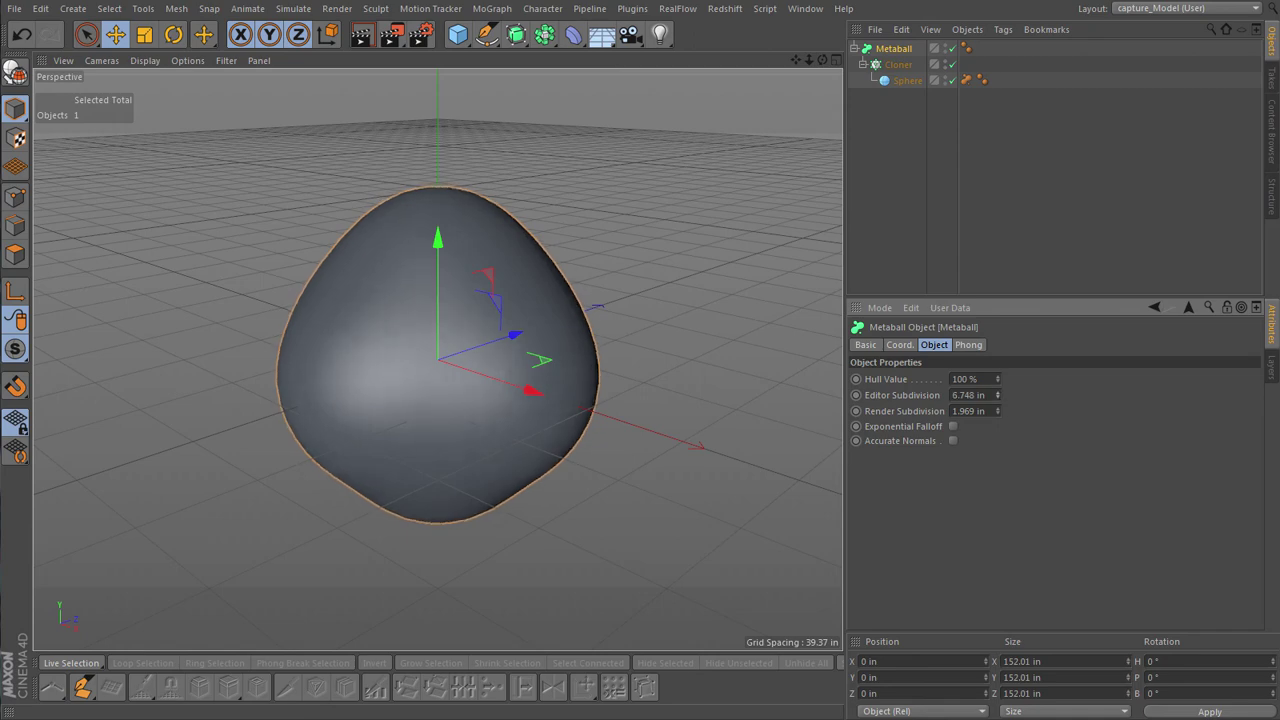
left_click(146, 61)
left_click(162, 104)
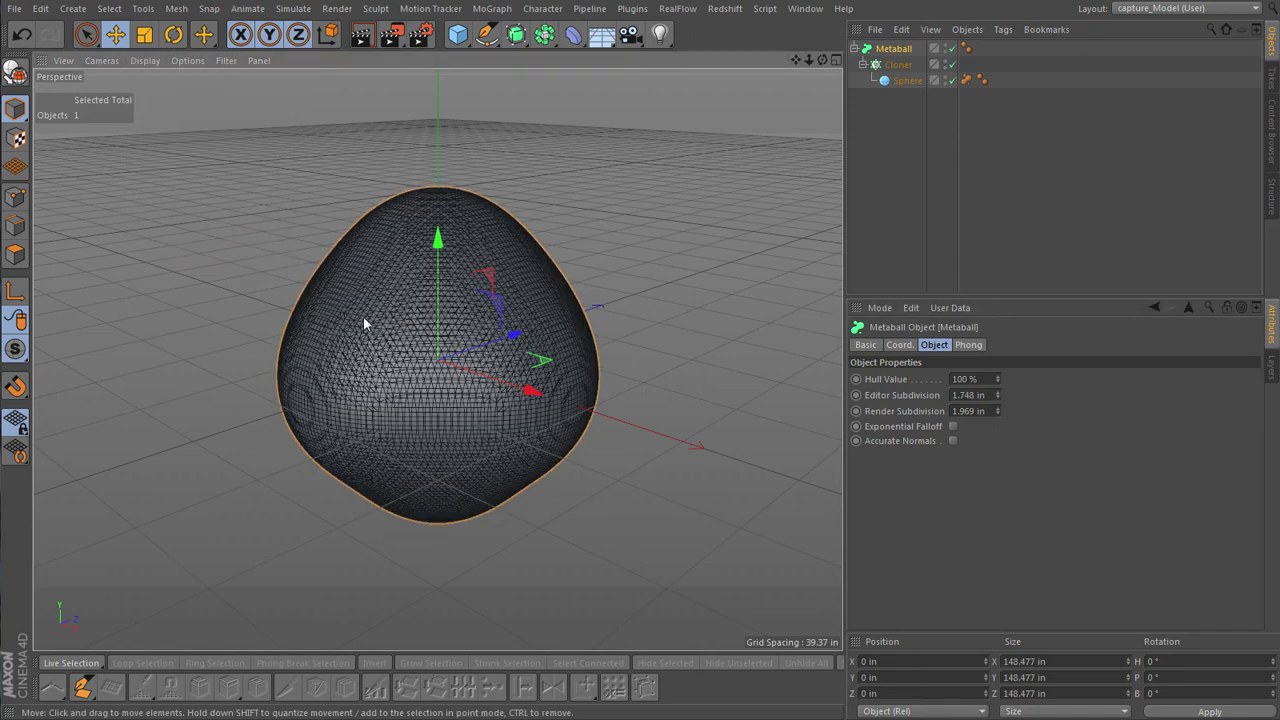
right_click_drag(363, 316, 393, 297, "alt")
middle_click_drag(393, 297, 361, 230, "alt")
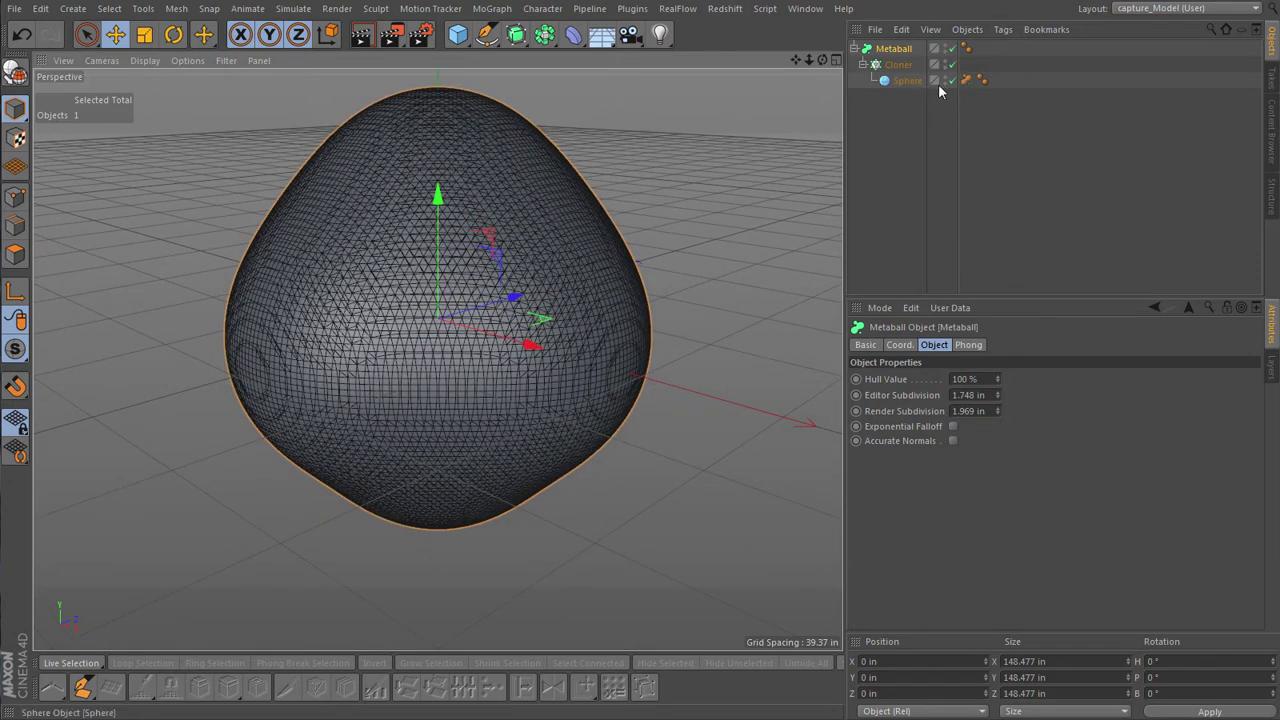
Step: Set the sphere's Metaball tag to a strength of 52 % and a radius of 5.874 in
left_click(966, 80)
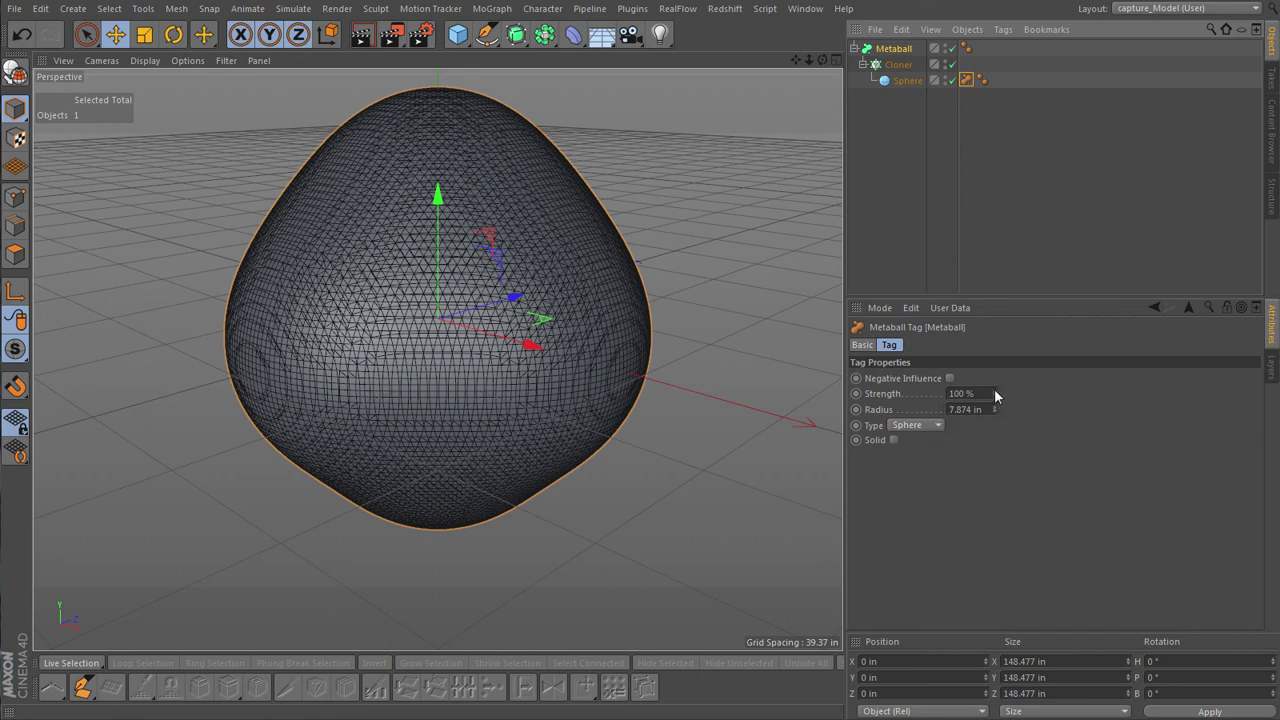
left_click_drag(994, 409, 923, 393)
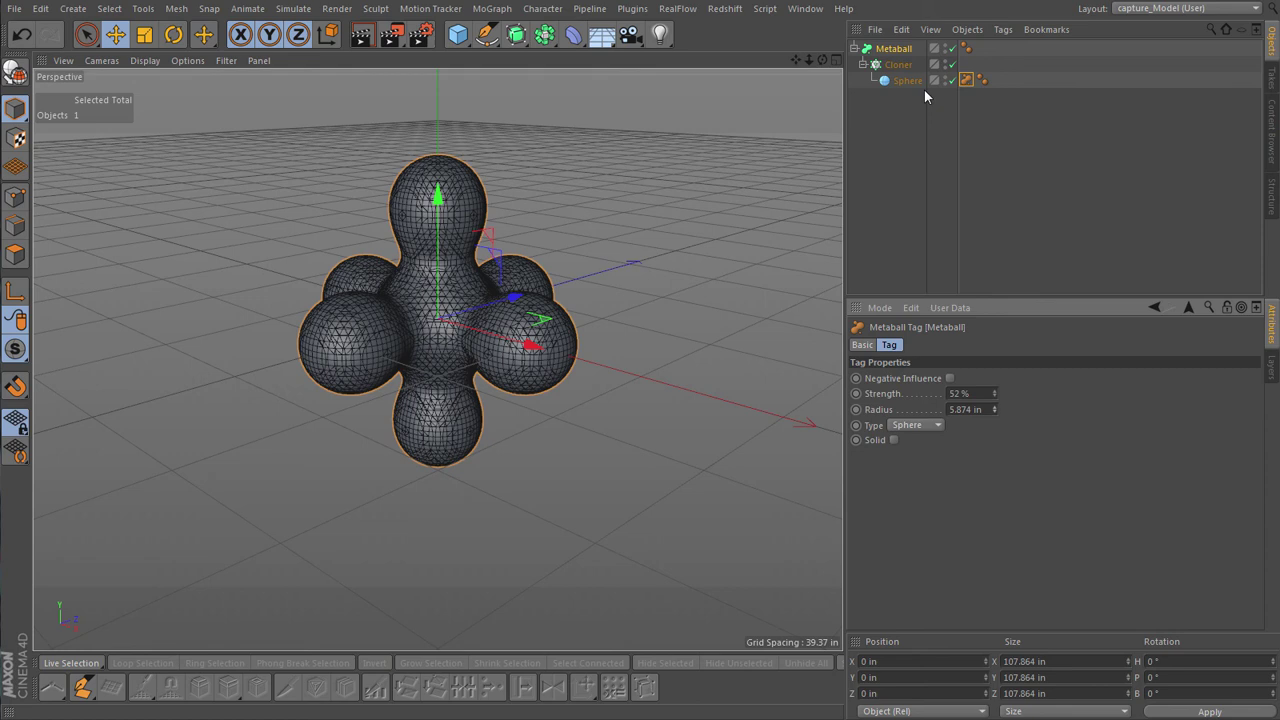
Step: Set the Metaball object's hull value to 110 %
left_click(893, 48)
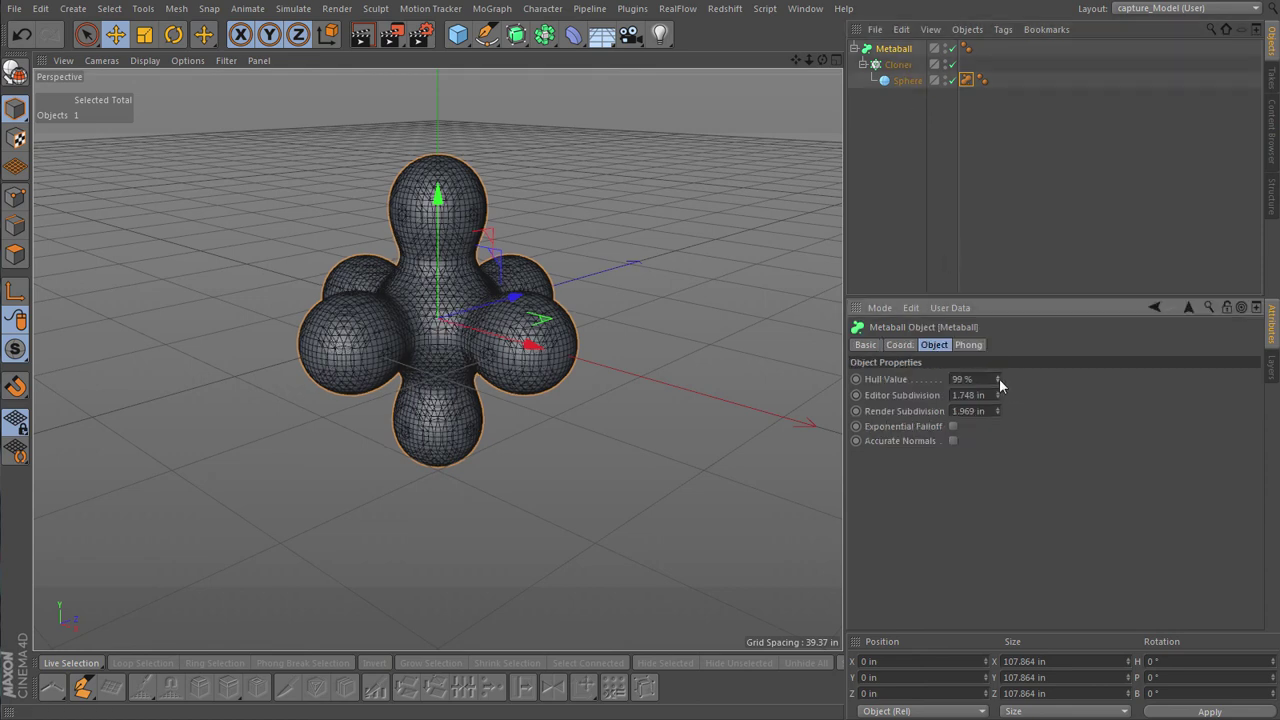
left_click_drag(999, 378, 999, 358)
left_click_drag(420, 404, 478, 421, "alt")
left_click(953, 442)
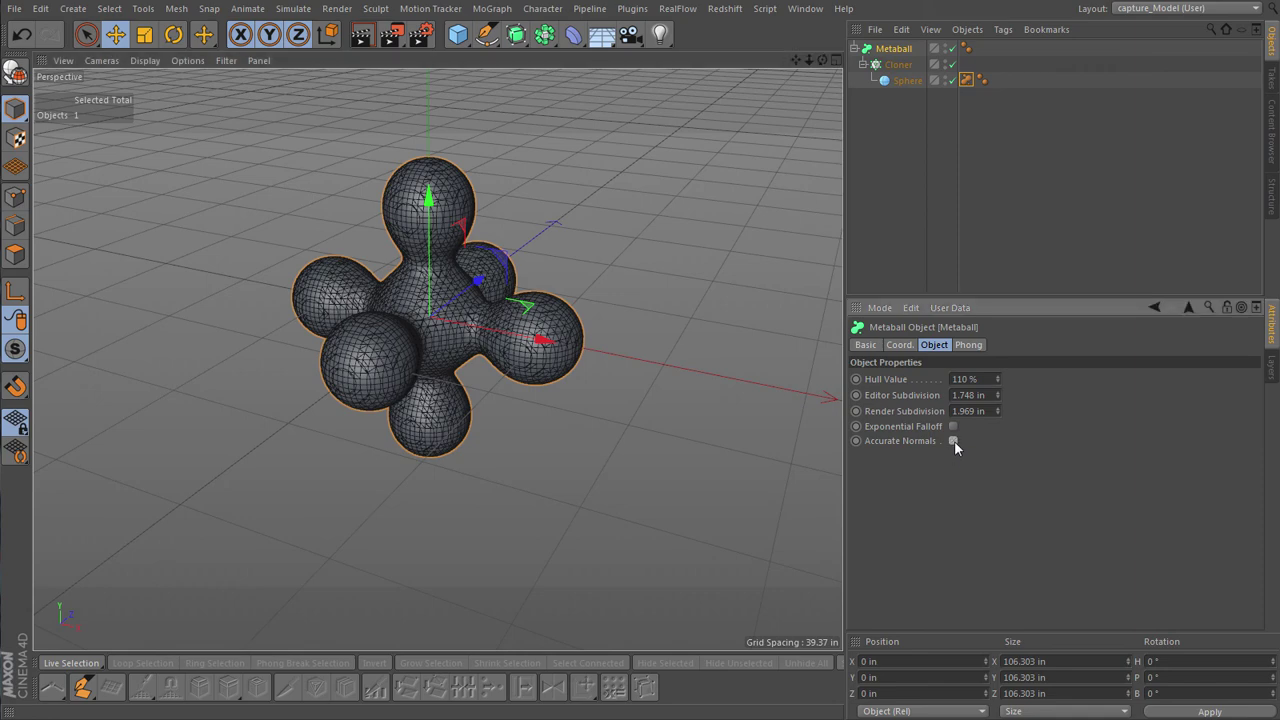
Step: Examine the metaball's mesh topology up close from several angles, including the joints between its lobes
right_click_drag(487, 373, 510, 300, "alt")
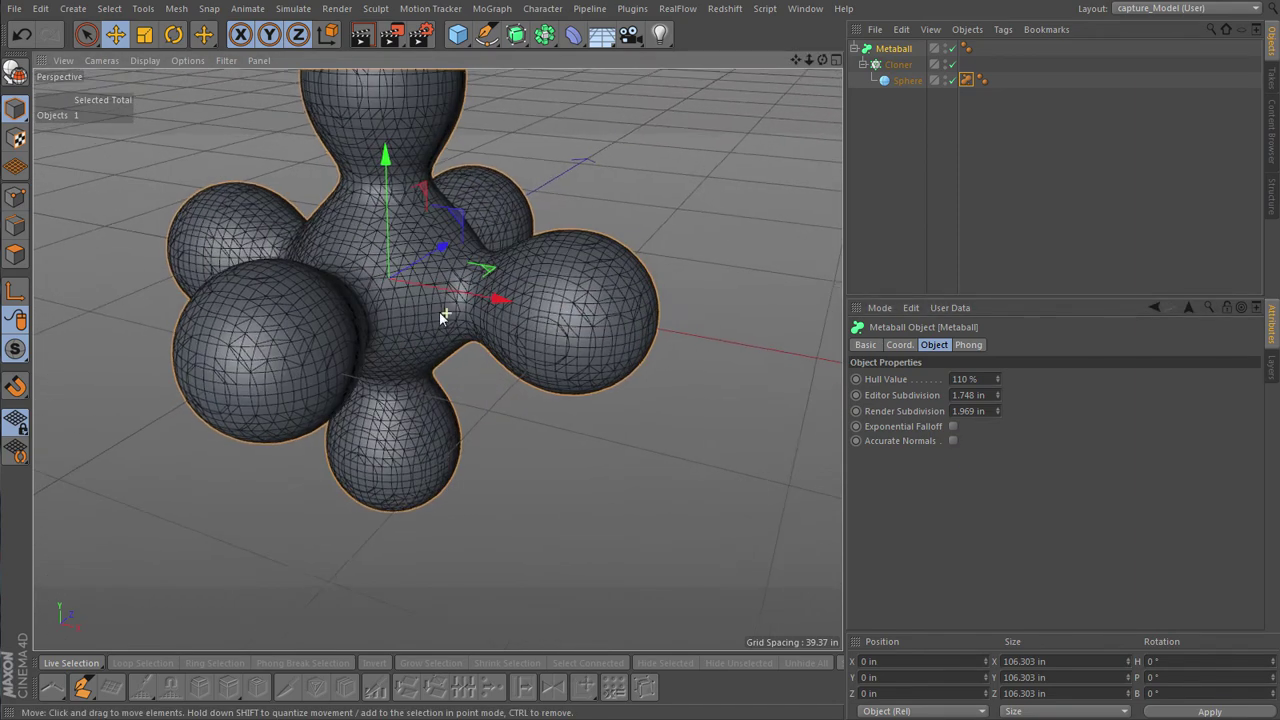
left_click_drag(445, 313, 430, 350, "alt")
middle_click_drag(438, 360, 529, 415, "alt")
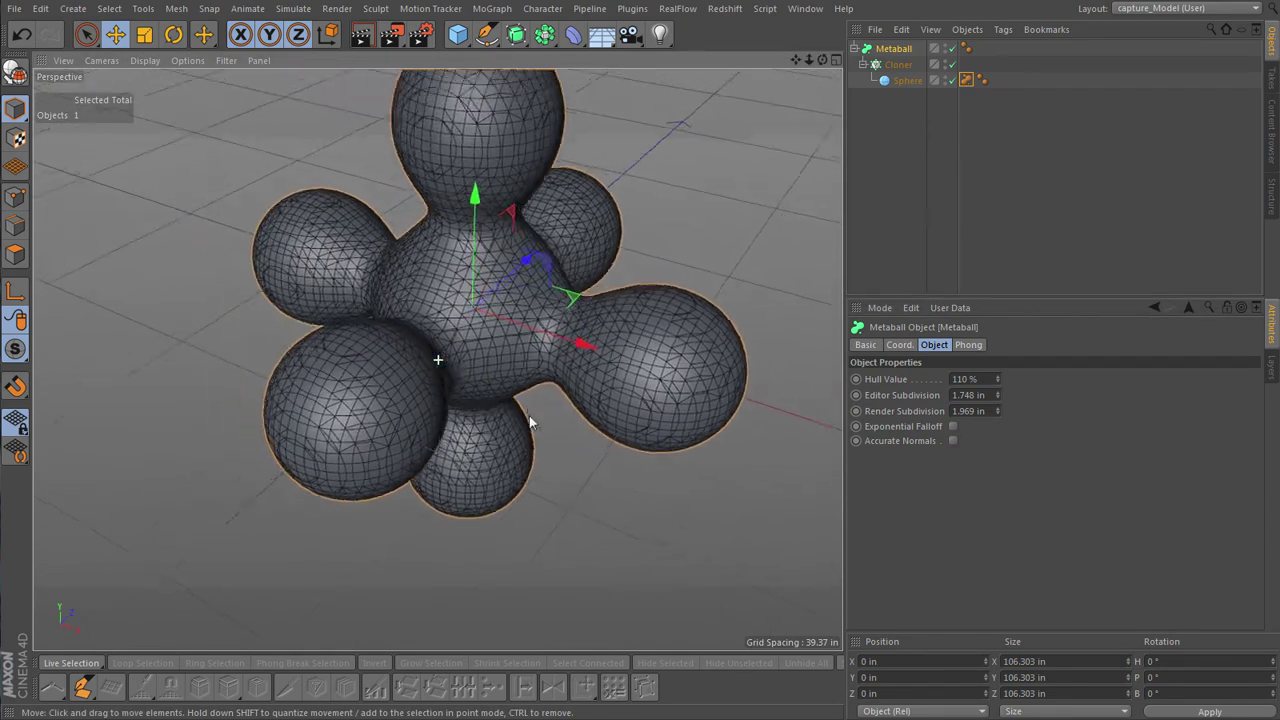
left_click_drag(530, 422, 456, 370, "alt")
right_click_drag(456, 370, 503, 424, "alt")
left_click_drag(503, 418, 533, 363, "alt")
right_click_drag(533, 363, 486, 401, "alt")
middle_click_drag(486, 401, 443, 427, "alt")
left_click_drag(444, 433, 453, 404, "alt")
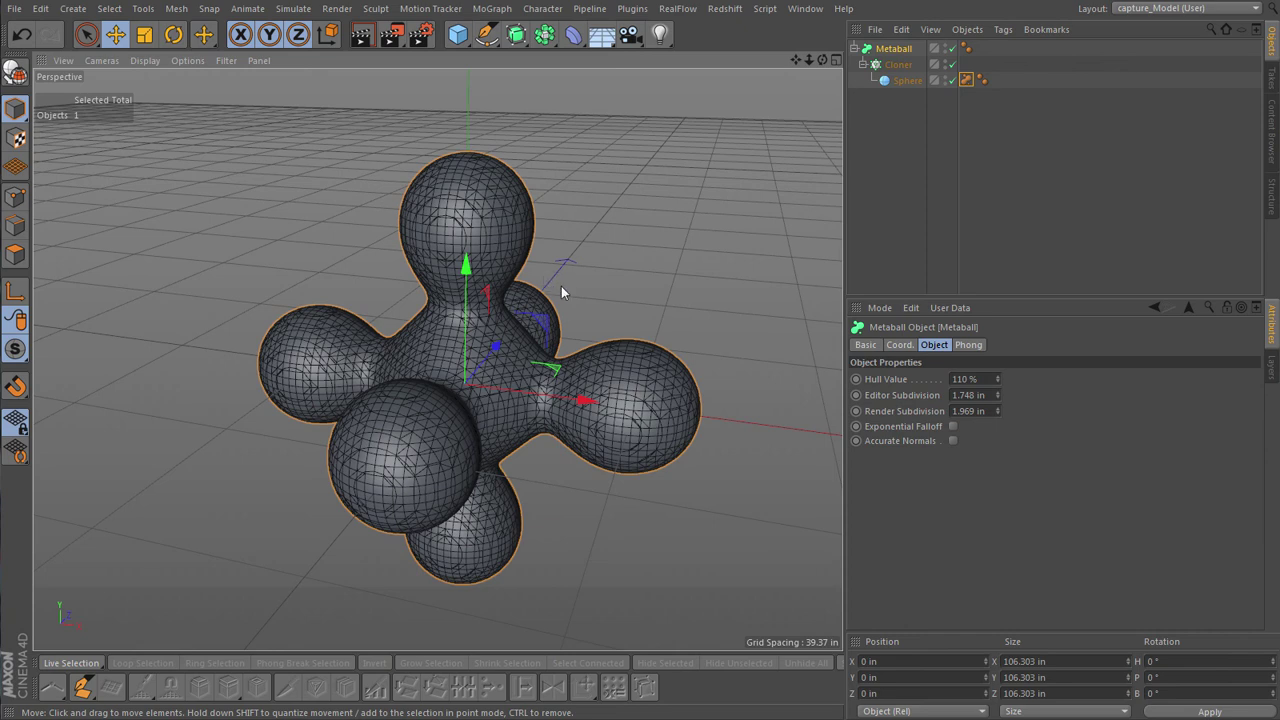
Step: Create a polygon copy of the Metaball with Current State to Object, then disable the original's sphere and collapse its hierarchy
right_click(895, 48)
left_click(954, 484)
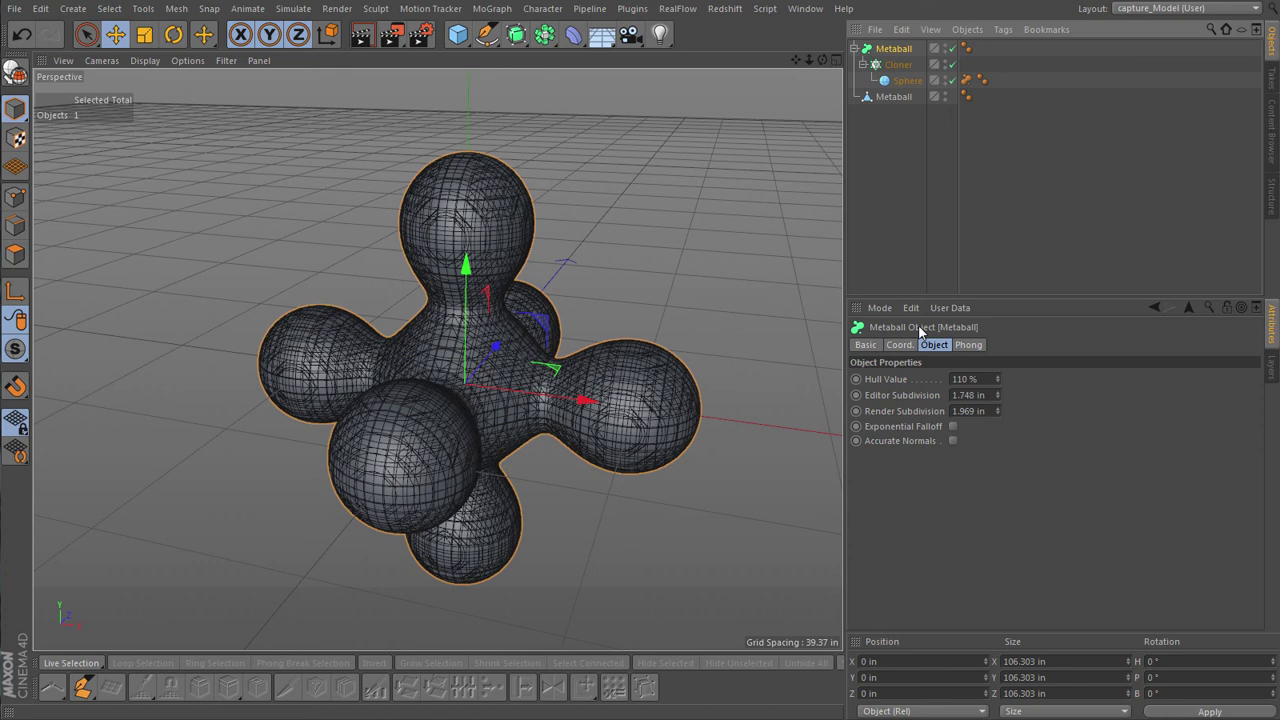
left_click(952, 80)
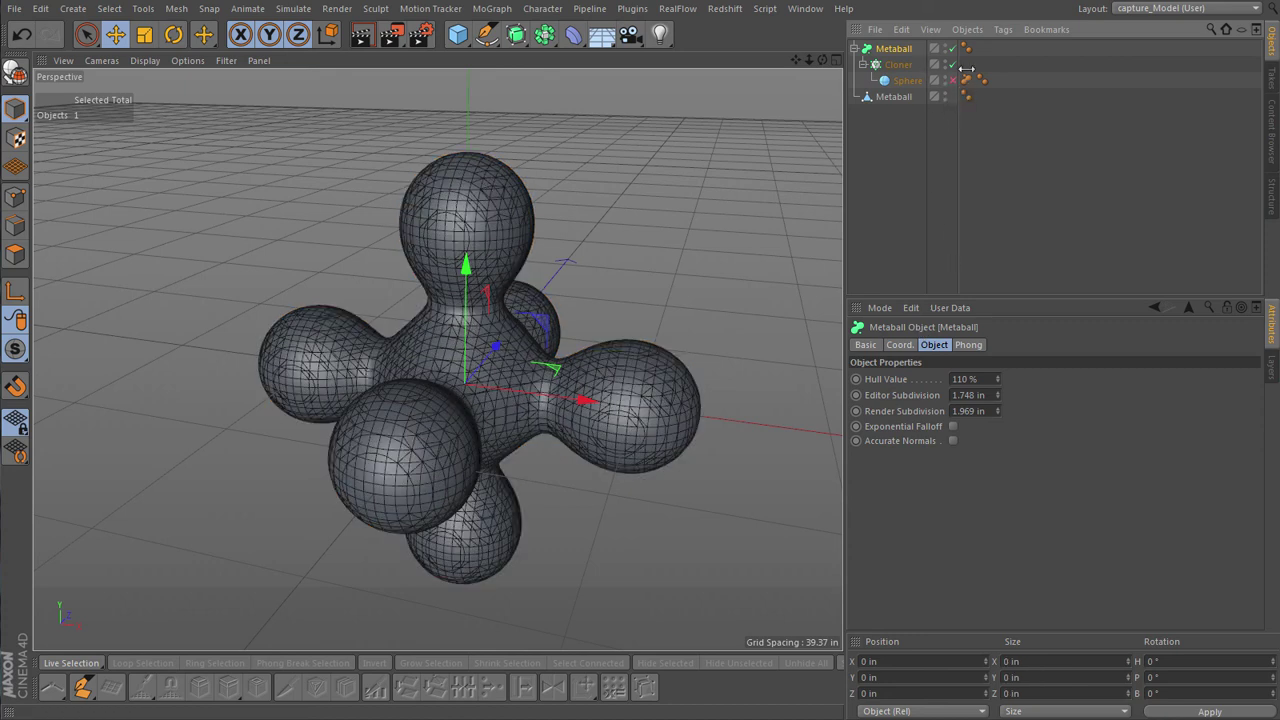
left_click(857, 49)
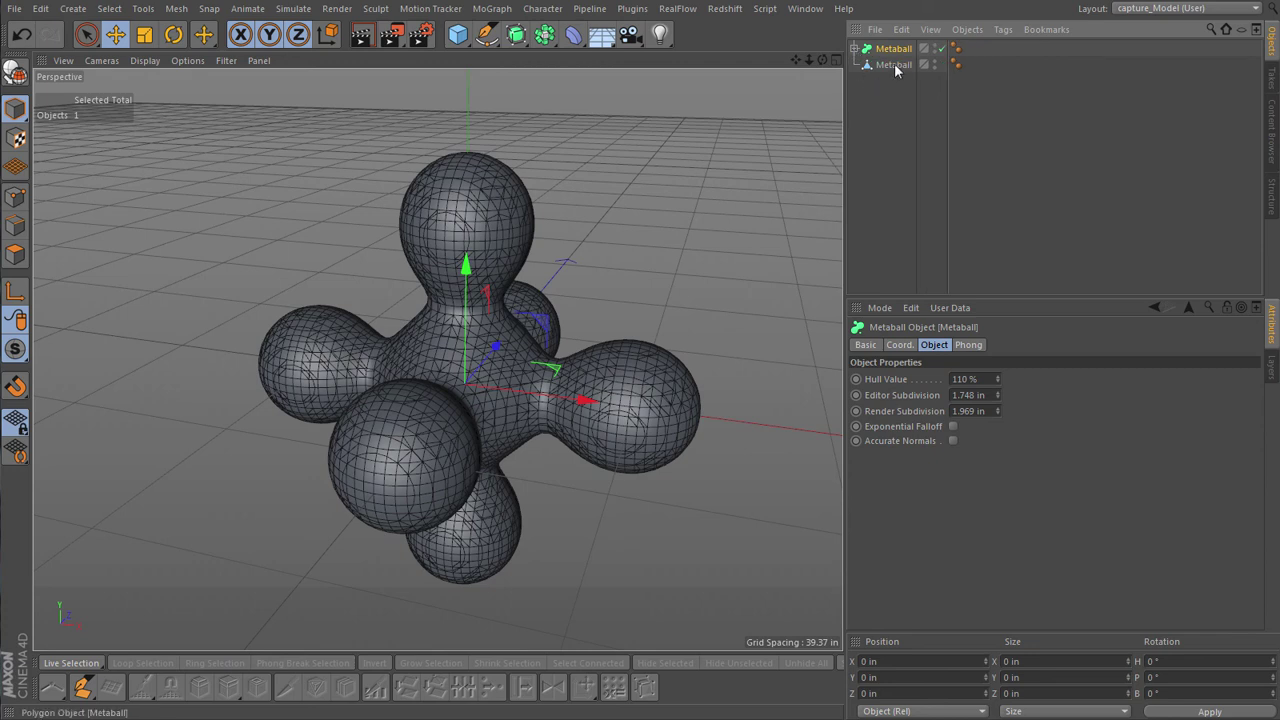
Step: Add a Polygon Reduction deformer as a child of the polygon Metaball copy
left_click(893, 64)
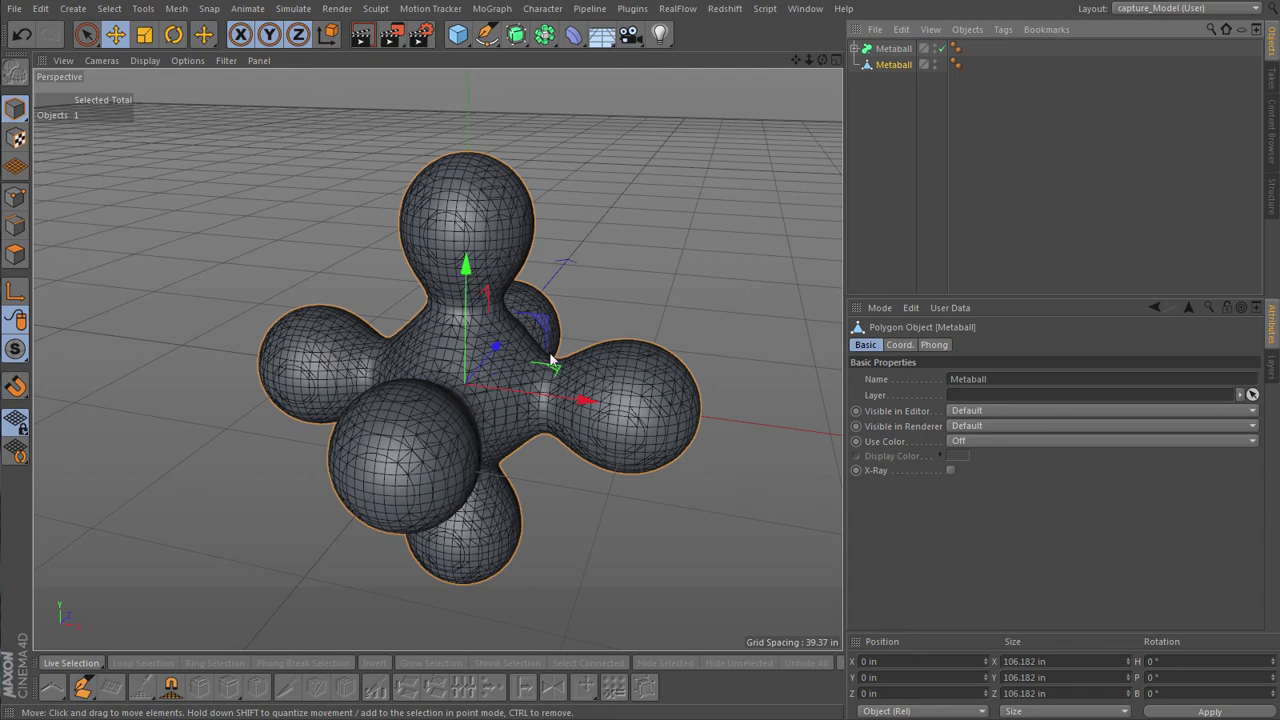
left_click(575, 38)
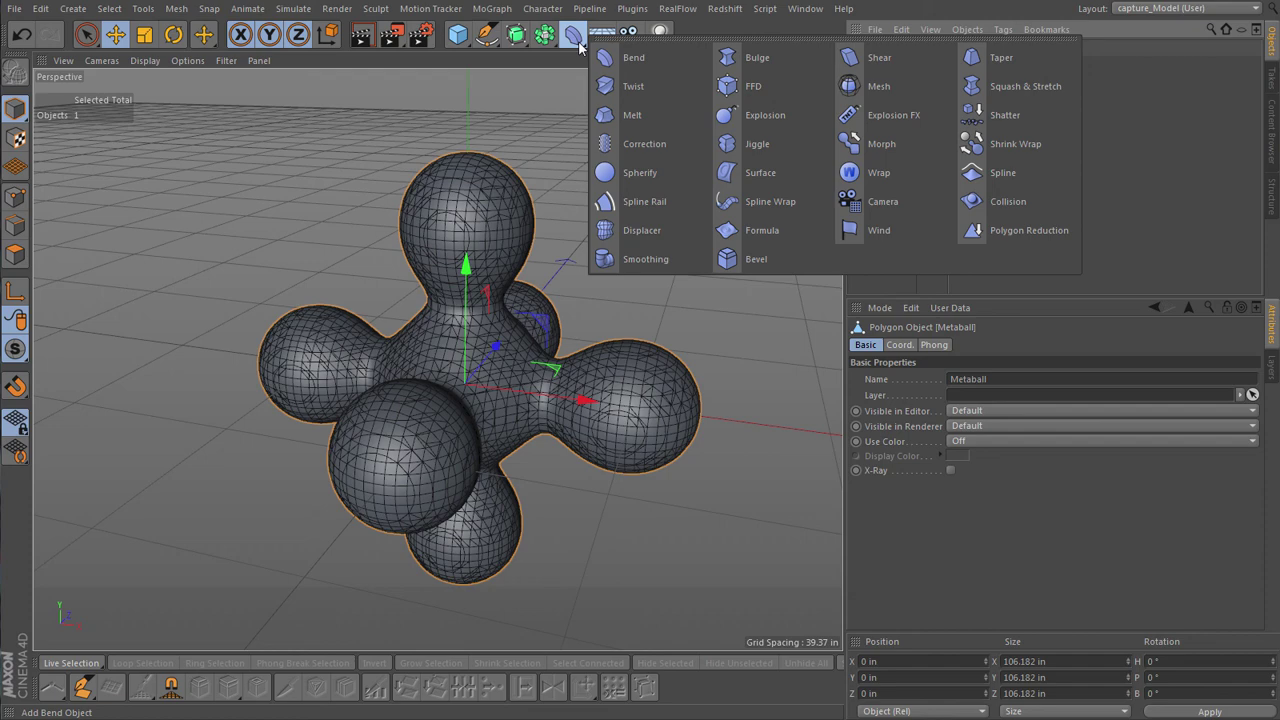
left_click(995, 232)
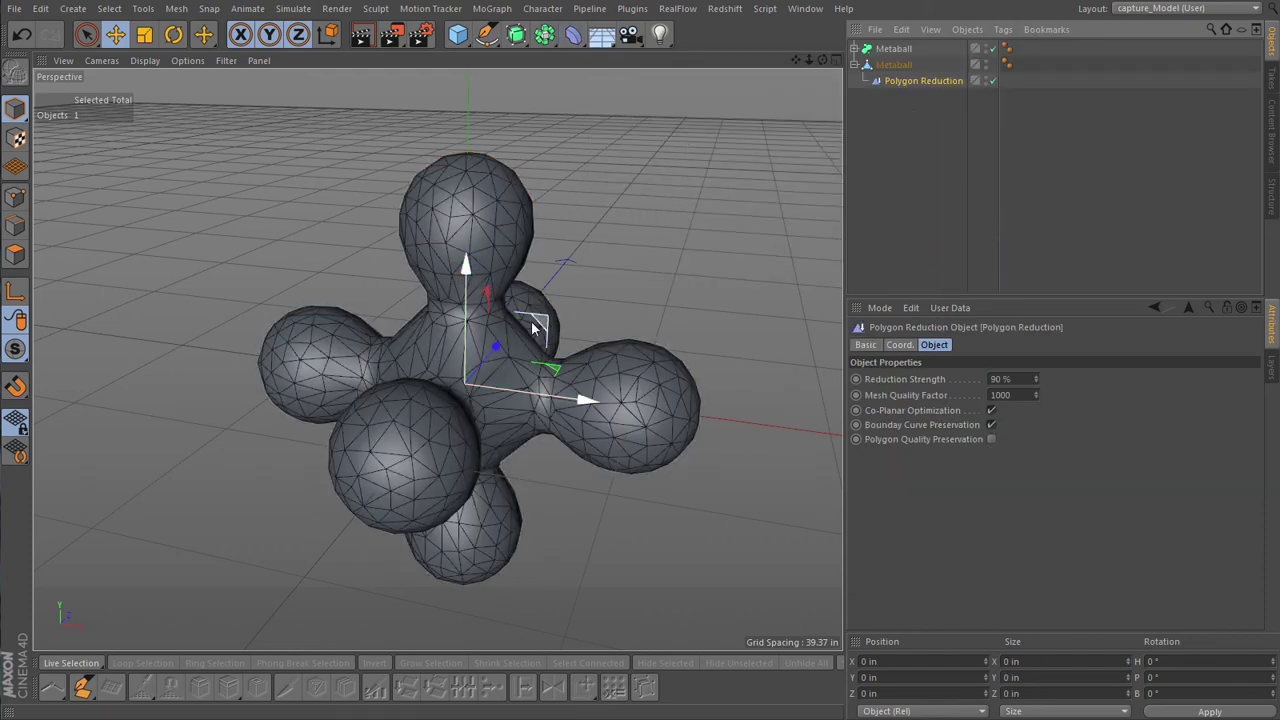
Step: Set the Polygon Reduction's reduction strength to 92 % and check the reduced mesh
left_click_drag(579, 314, 529, 297, "alt")
scroll(529, 297, "up", 4)
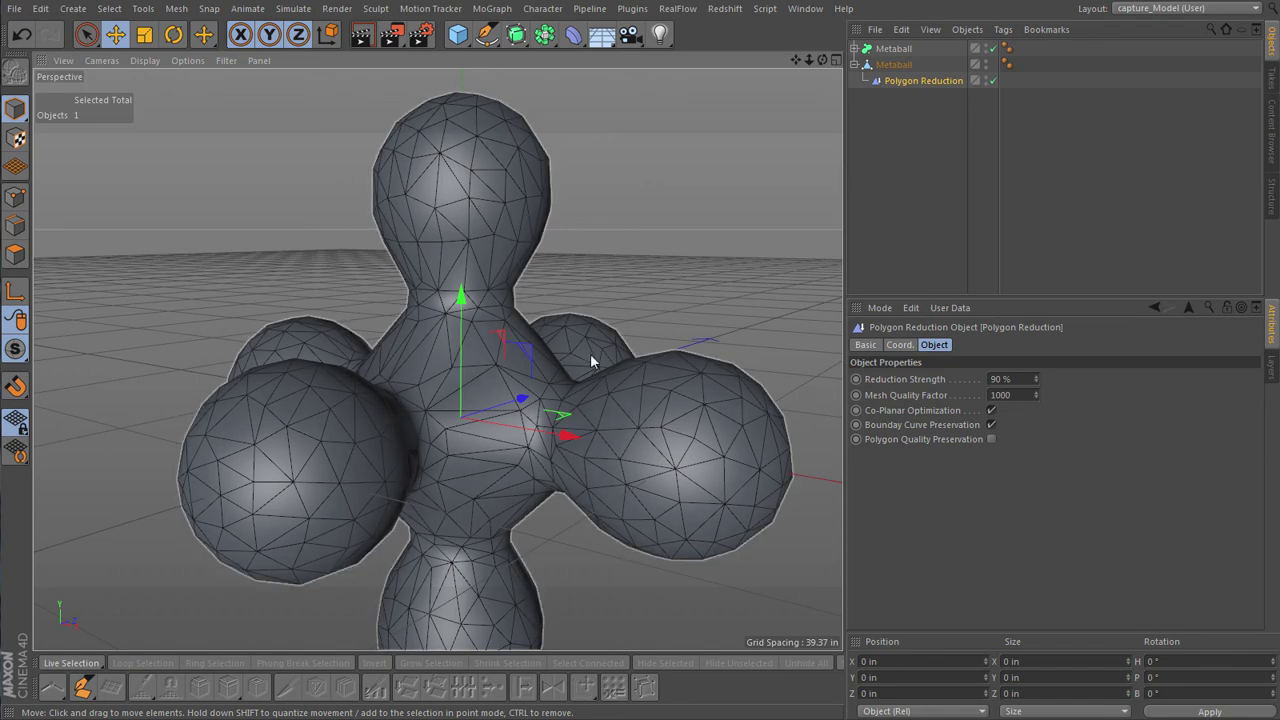
left_click_drag(590, 353, 633, 367, "alt")
scroll(620, 362, "down", 3)
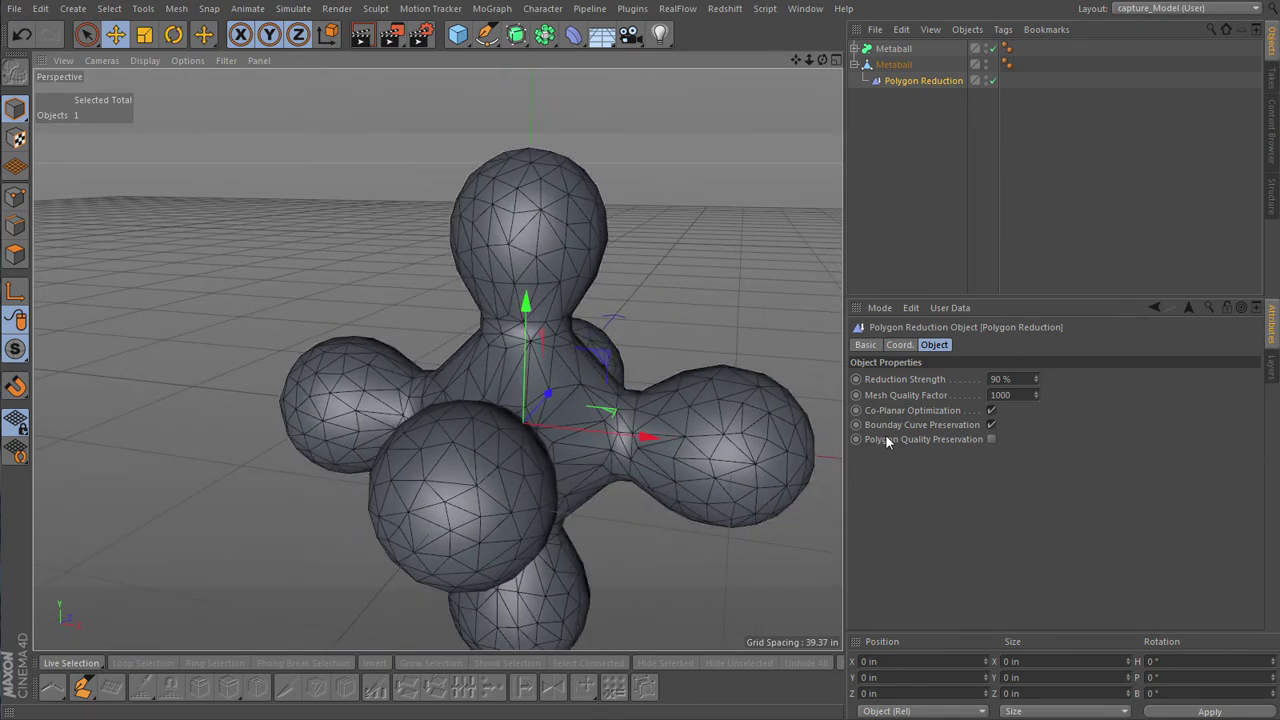
mouse_move(1035, 380)
left_mouse_down()
mouse_move(1037, 360)
mouse_move(1037, 394)
mouse_move(1037, 370)
left_mouse_up()
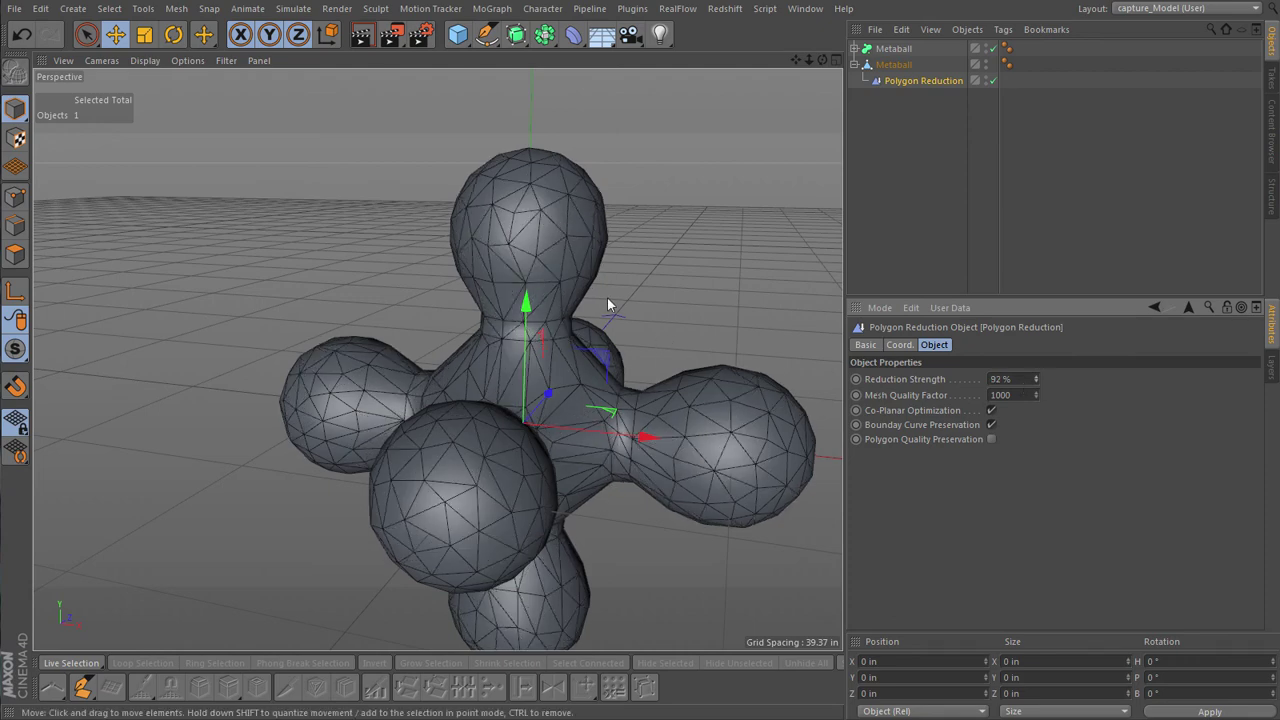
scroll(607, 299, "down", 3)
middle_click_drag(606, 297, 479, 204, "alt")
scroll(511, 180, "up", 4)
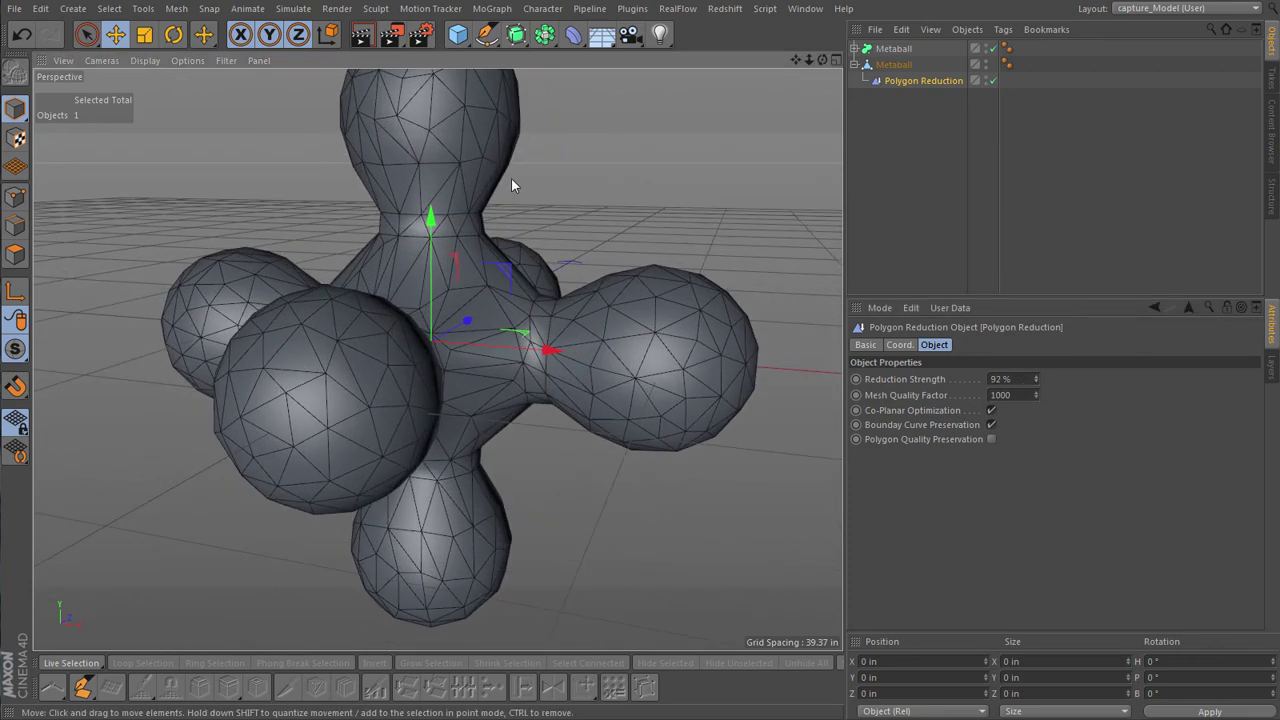
Step: Bake the reduced polygon Metaball into a new object with Current State to Object, then hide the source in editor and renderer
left_click_drag(511, 178, 531, 209, "alt")
middle_click_drag(531, 209, 612, 257, "alt")
scroll(612, 257, "up", 1)
left_click_drag(612, 257, 652, 229, "alt")
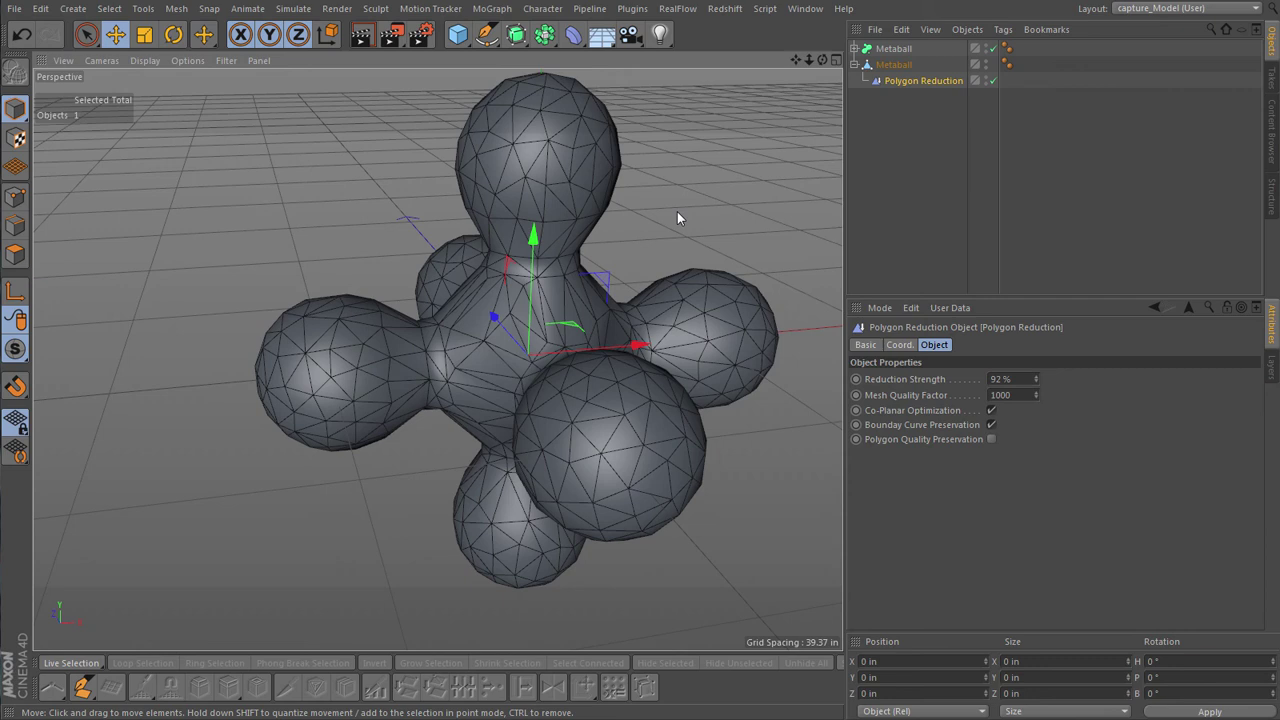
left_click(895, 66)
right_click(896, 70)
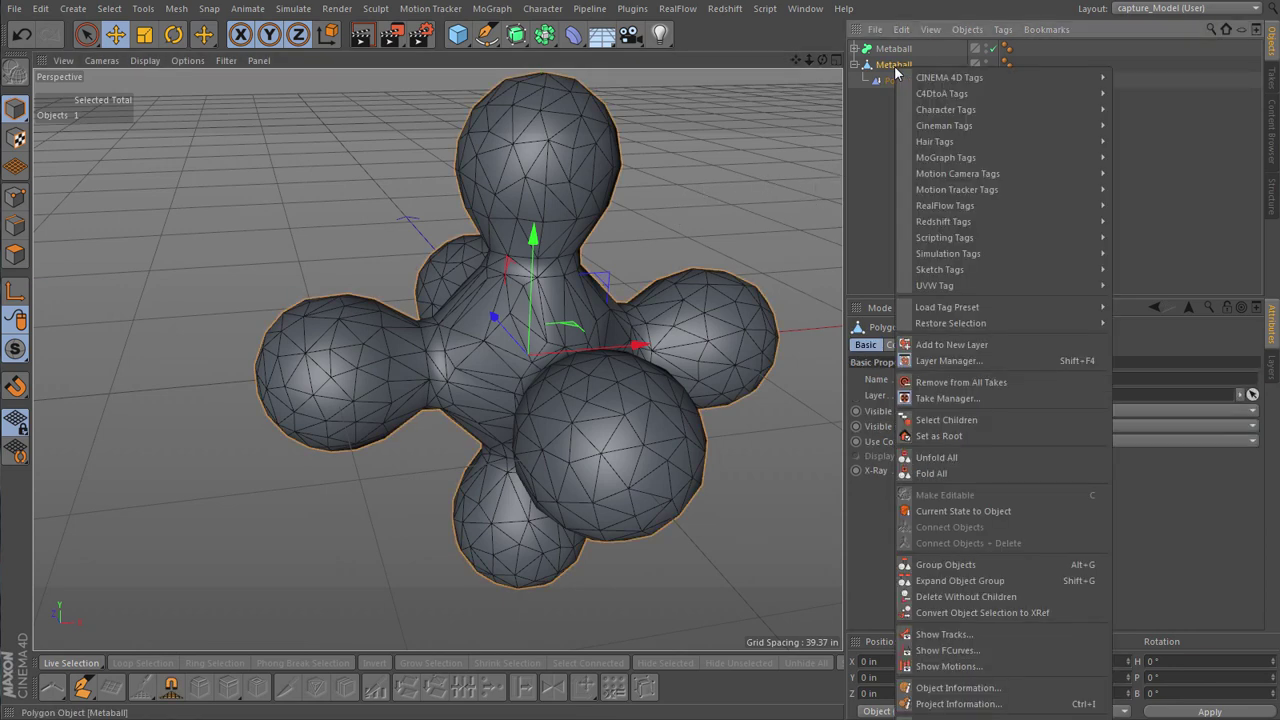
left_click(973, 512)
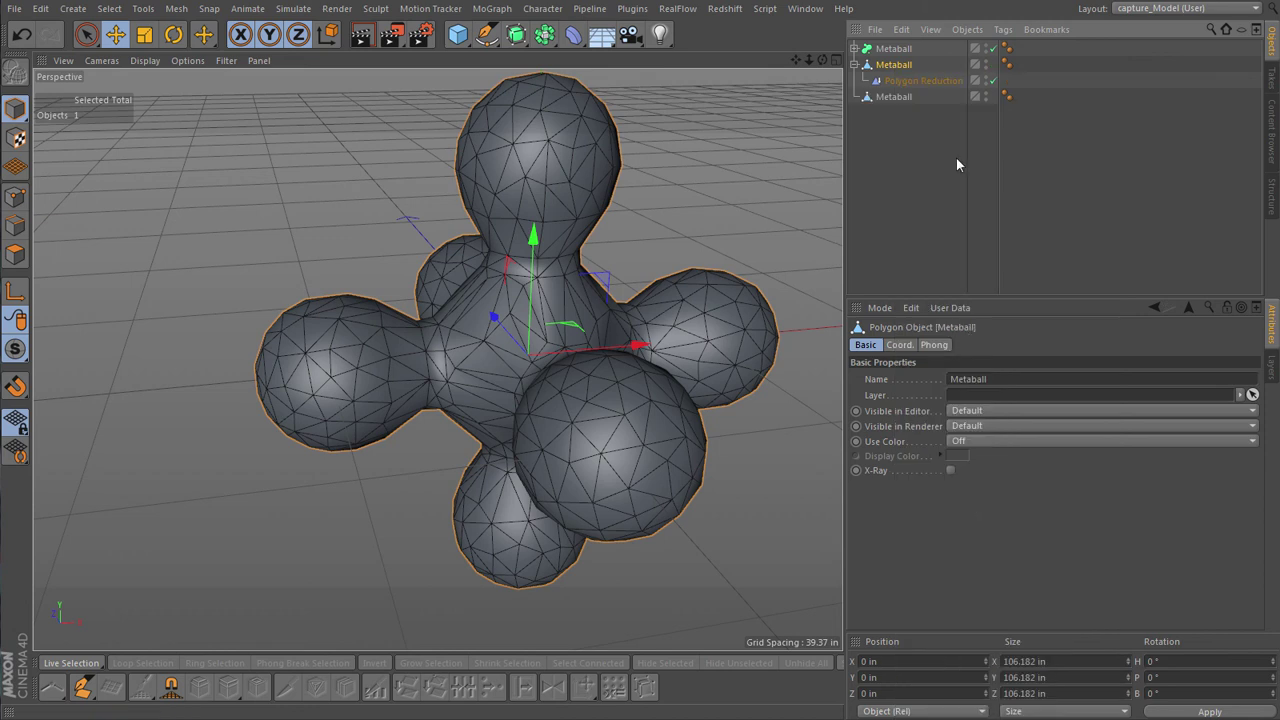
left_click(987, 62)
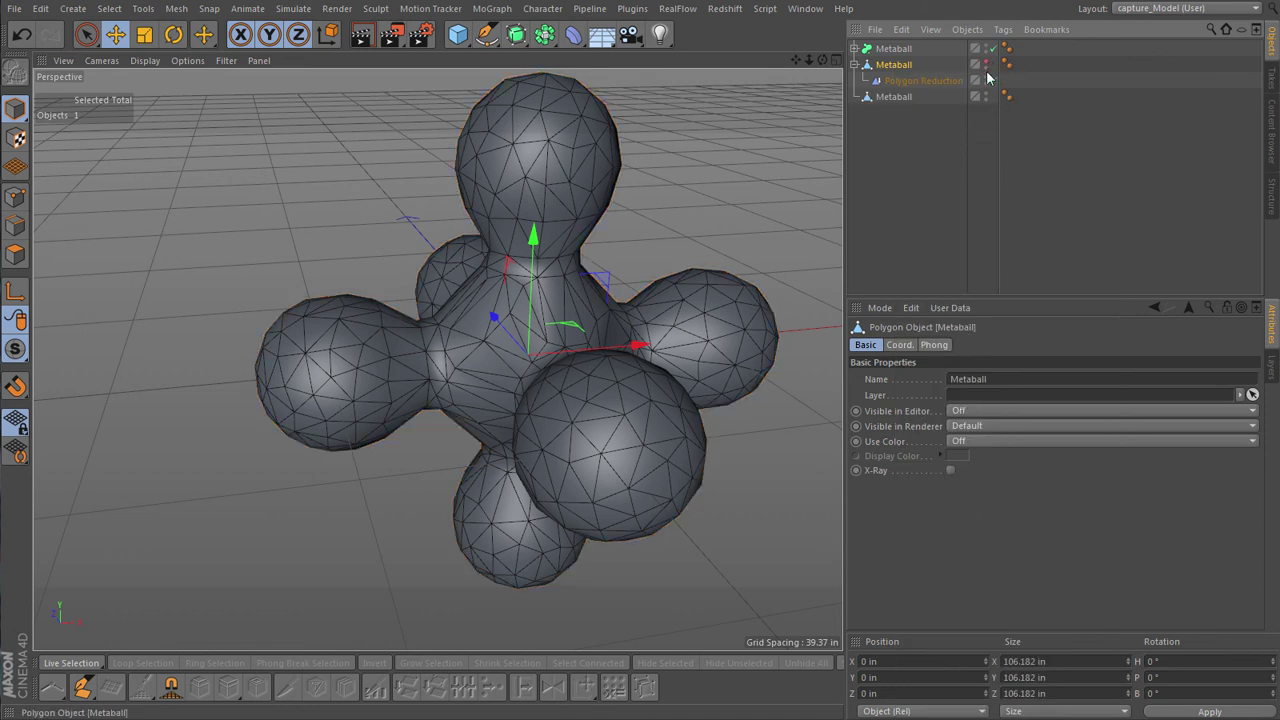
Step: Select all edges of the baked Metaball so the selection is stored, then return to working on the whole object
left_click(893, 97)
left_click_drag(563, 523, 604, 463, "alt")
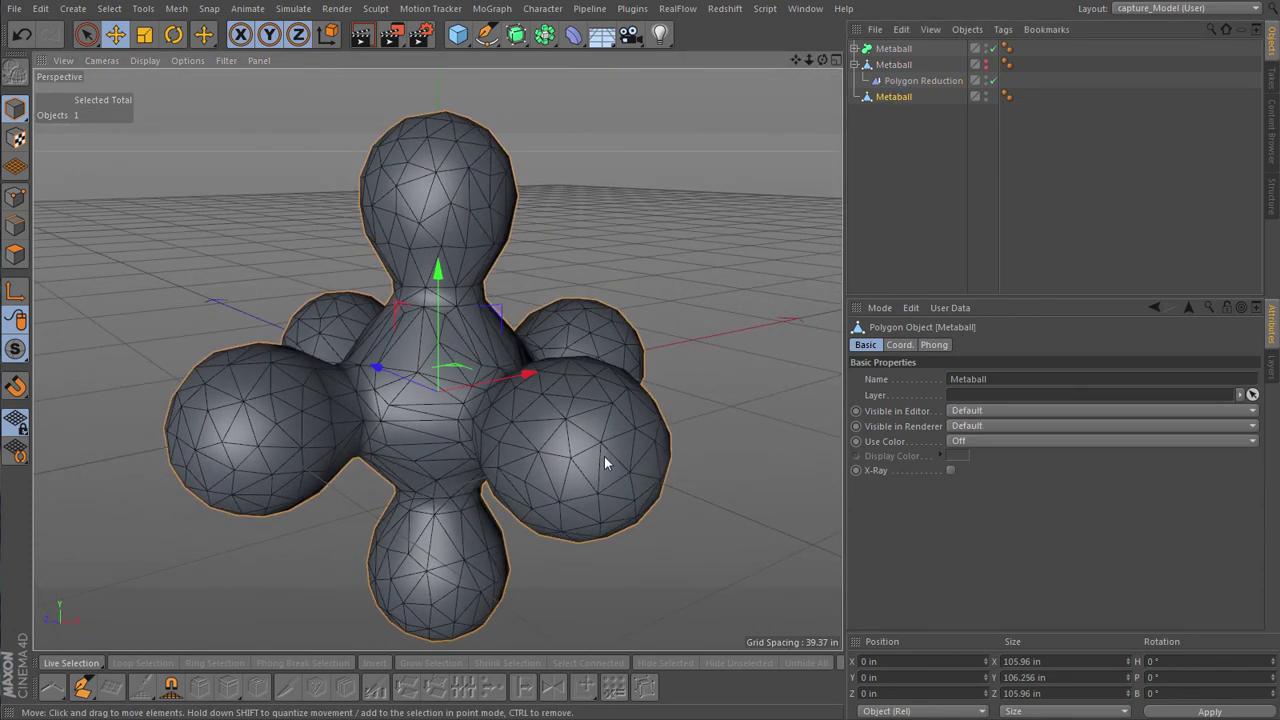
left_click(15, 225)
key("ctrl+a")
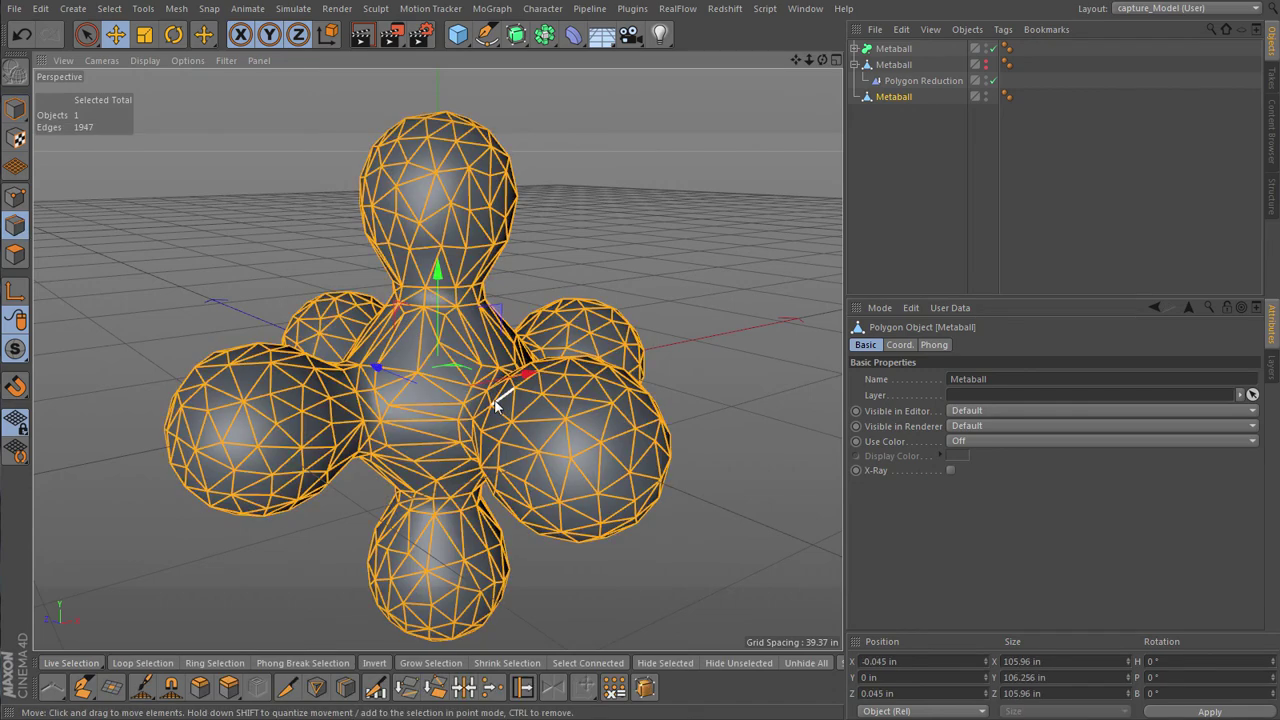
scroll(525, 371, "up", 1)
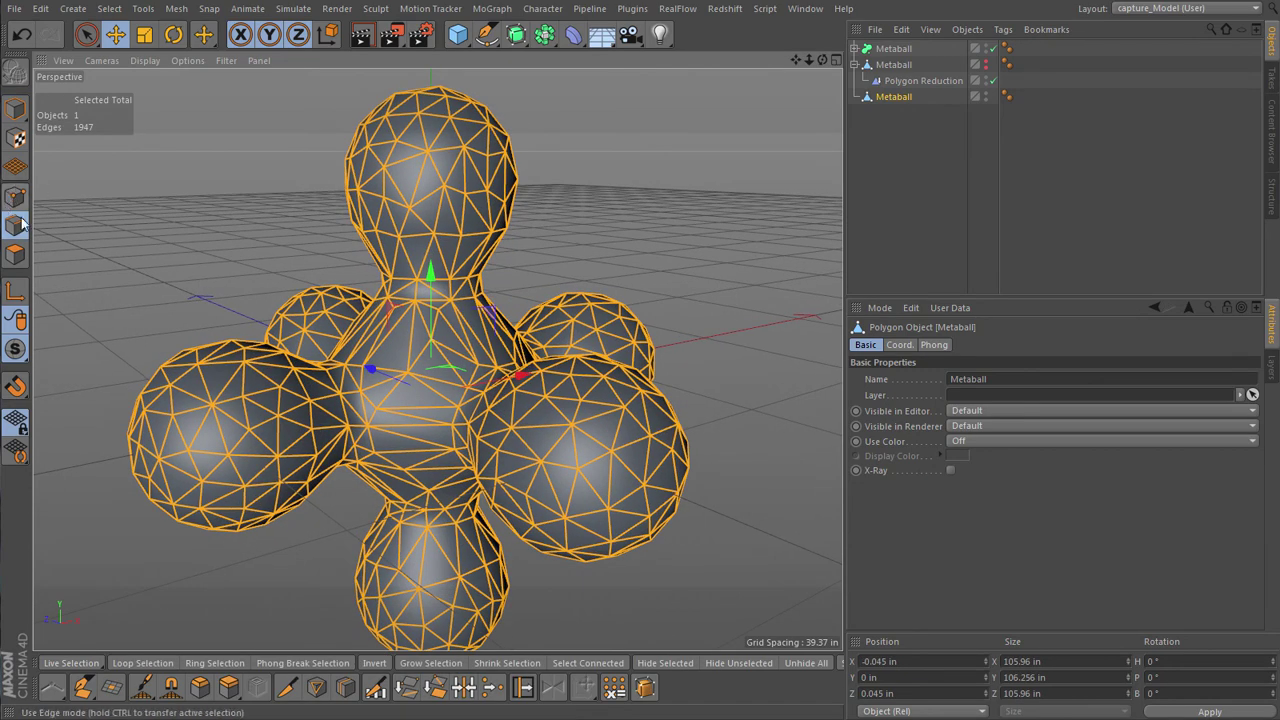
left_click(17, 108)
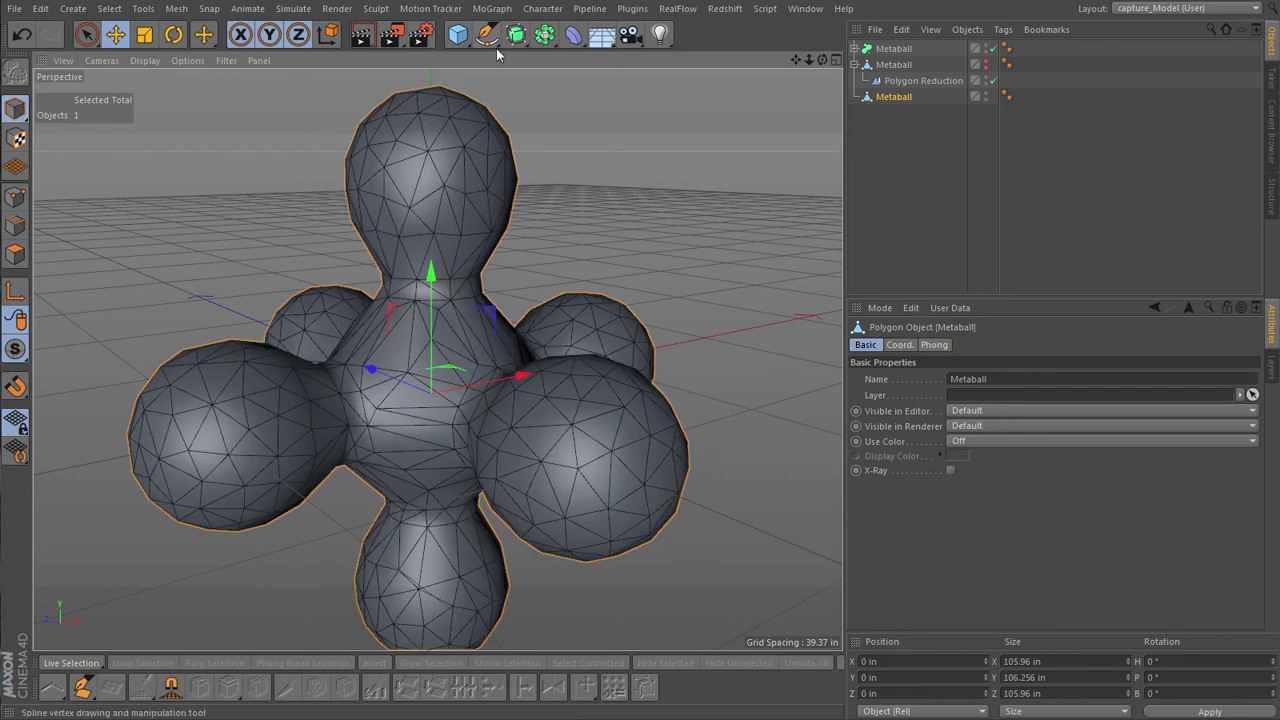
Step: Put the baked Metaball under a new Subdivision Surface and set its editor and renderer subdivision to 1
left_click(520, 36)
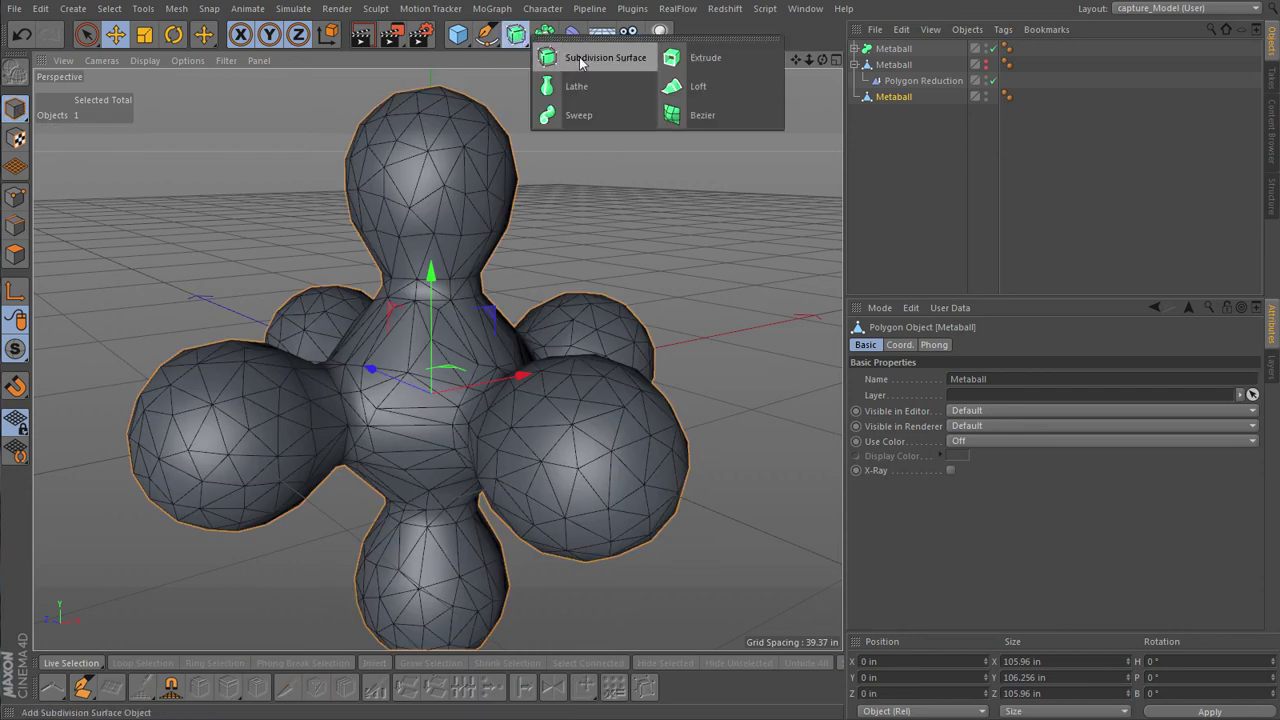
left_click(538, 57)
left_click_drag(880, 50, 899, 118)
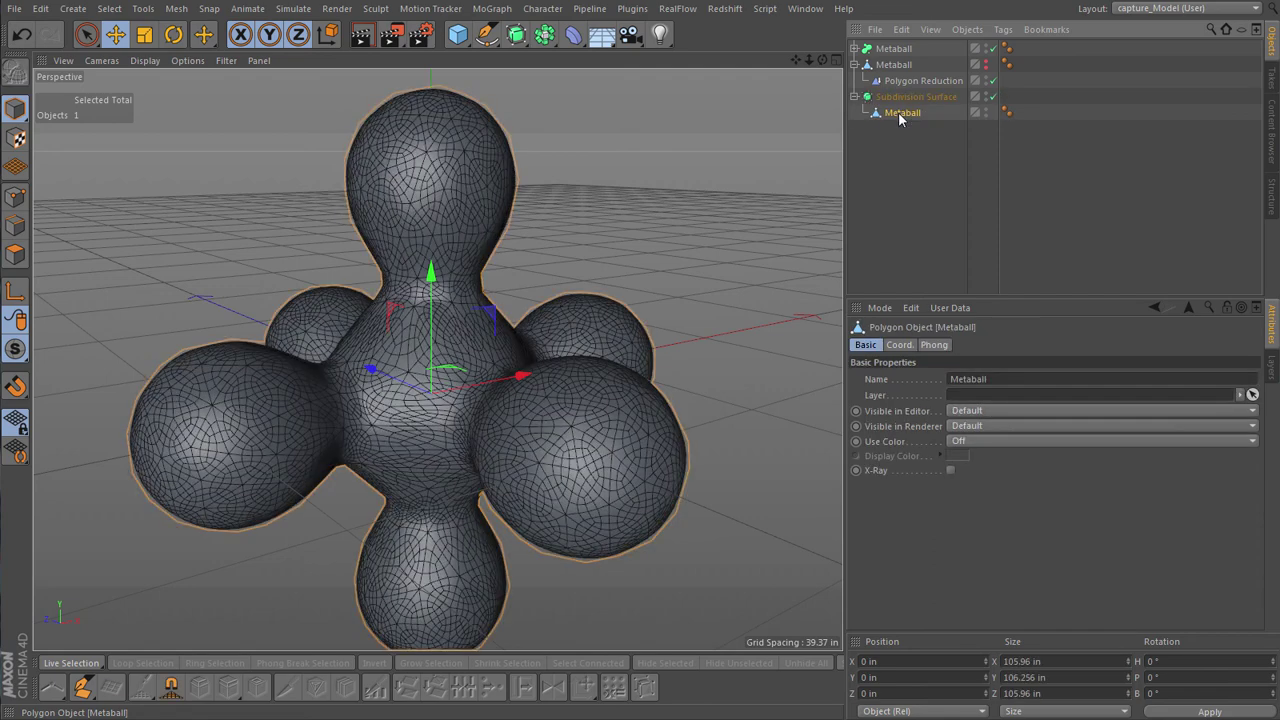
left_click(916, 96)
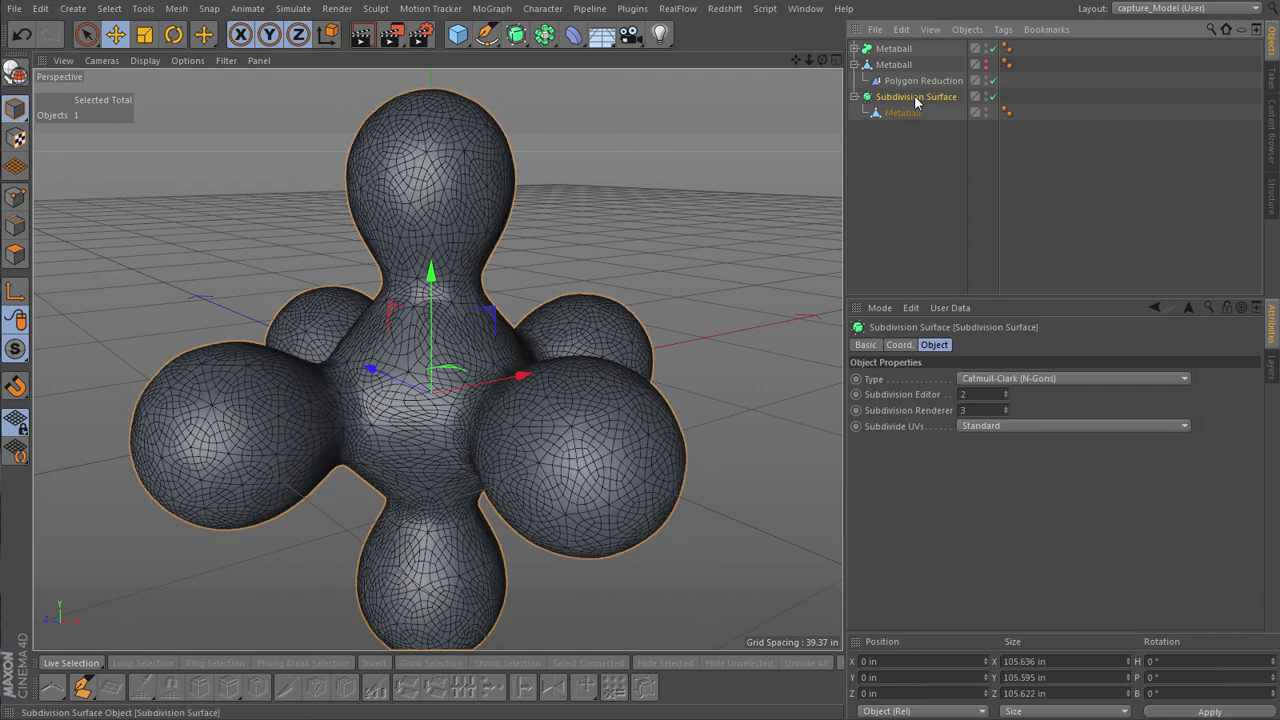
left_click(1006, 397)
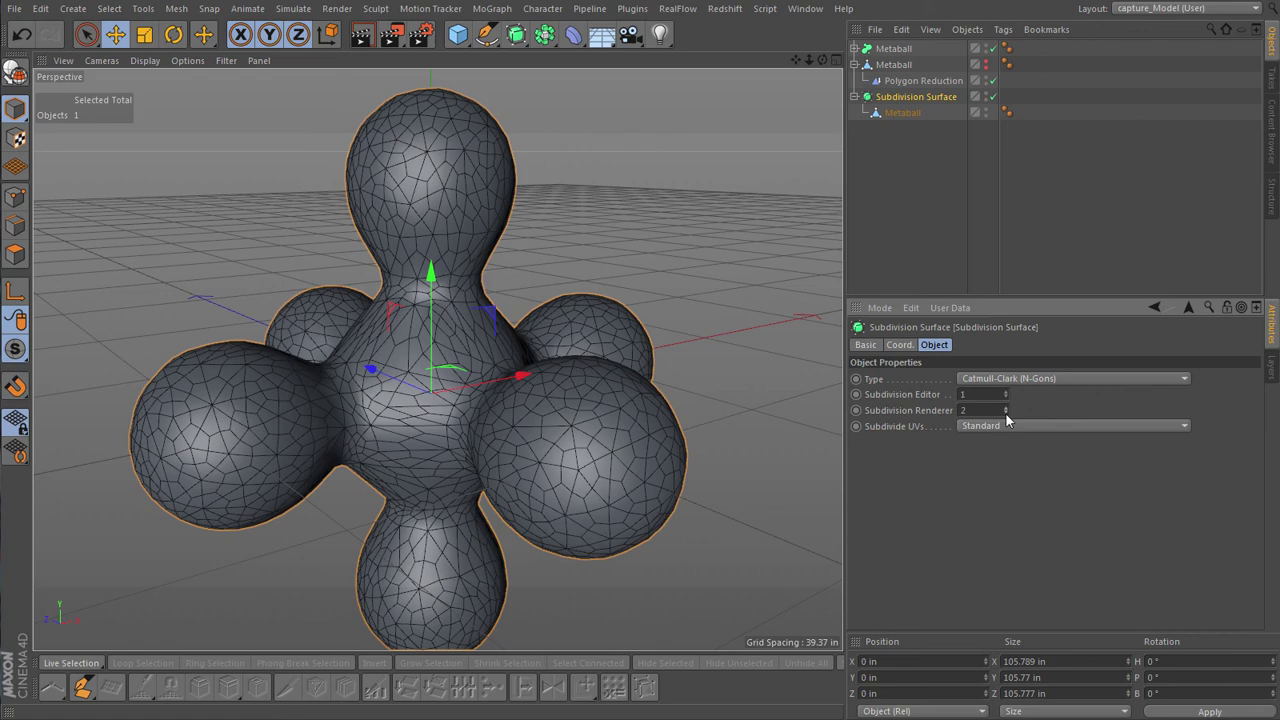
mouse_move(520, 432)
left_mouse_down("alt")
mouse_move(551, 457)
mouse_move(525, 436)
left_mouse_up("alt")
right_click_drag(483, 423, 477, 389, "alt")
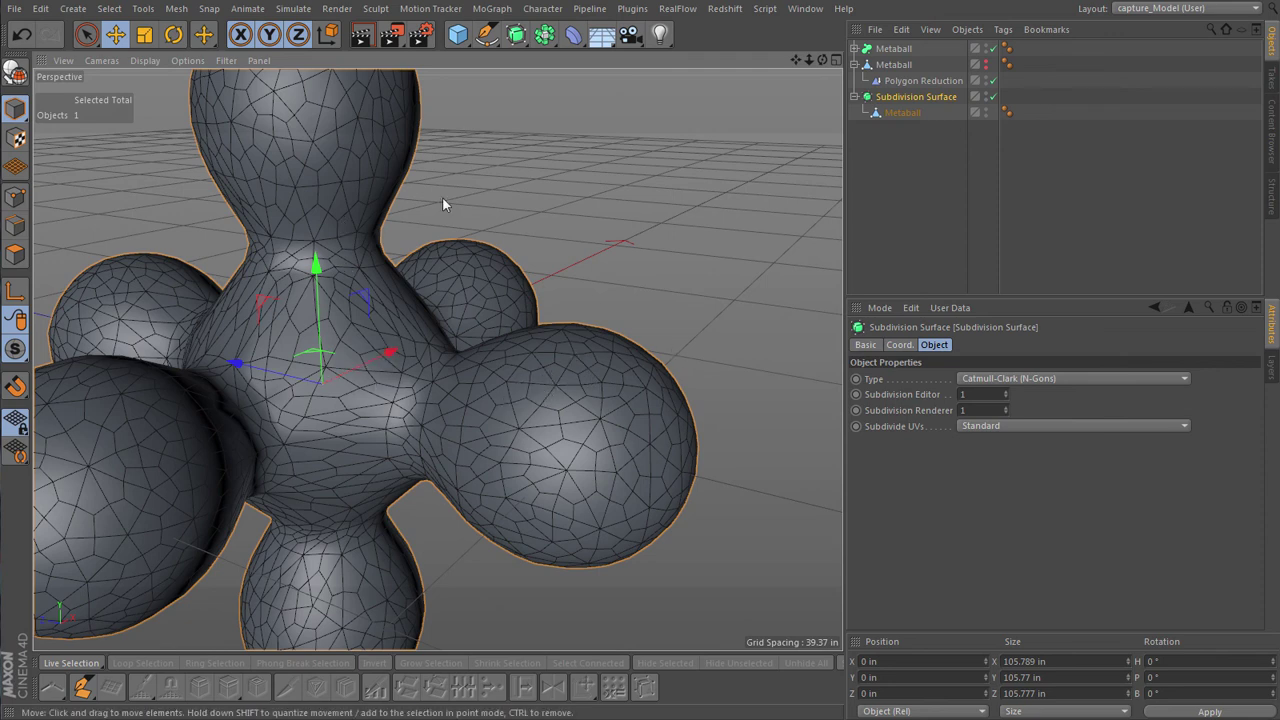
Step: Bake the Subdivision Surface with Current State to Object and hide the Metaball inside the original generator
right_click(912, 98)
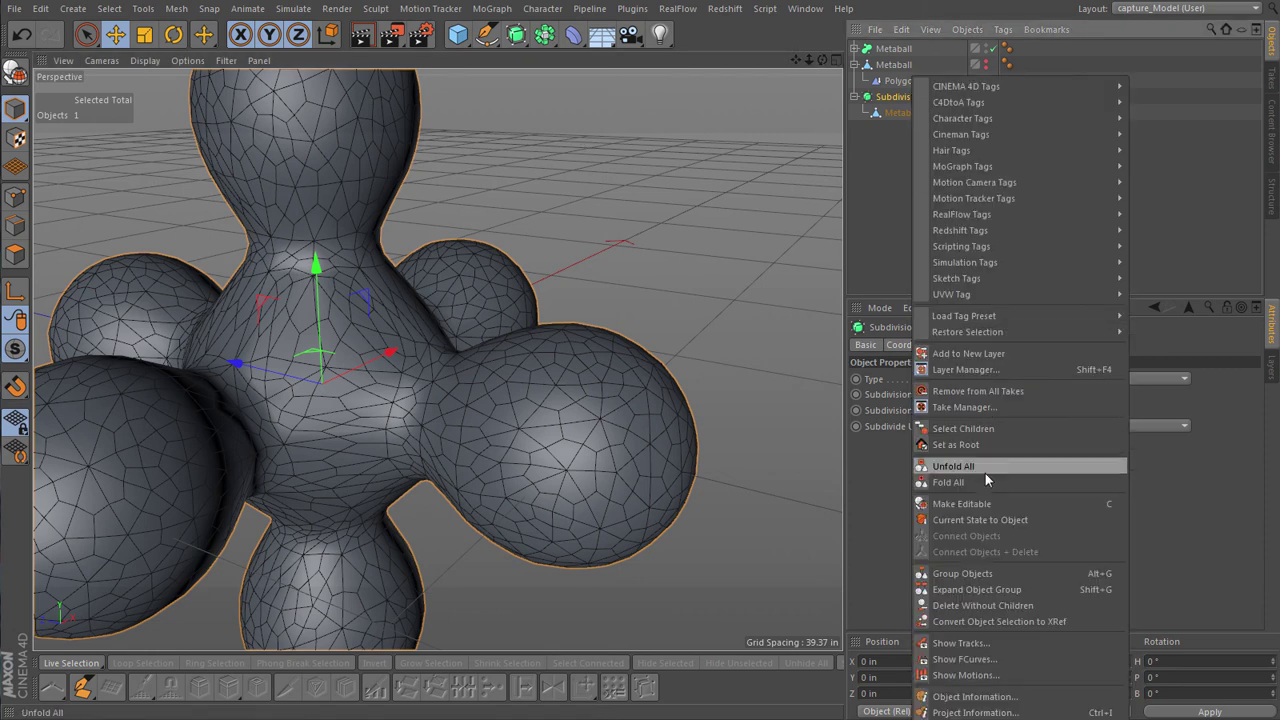
left_click(969, 521)
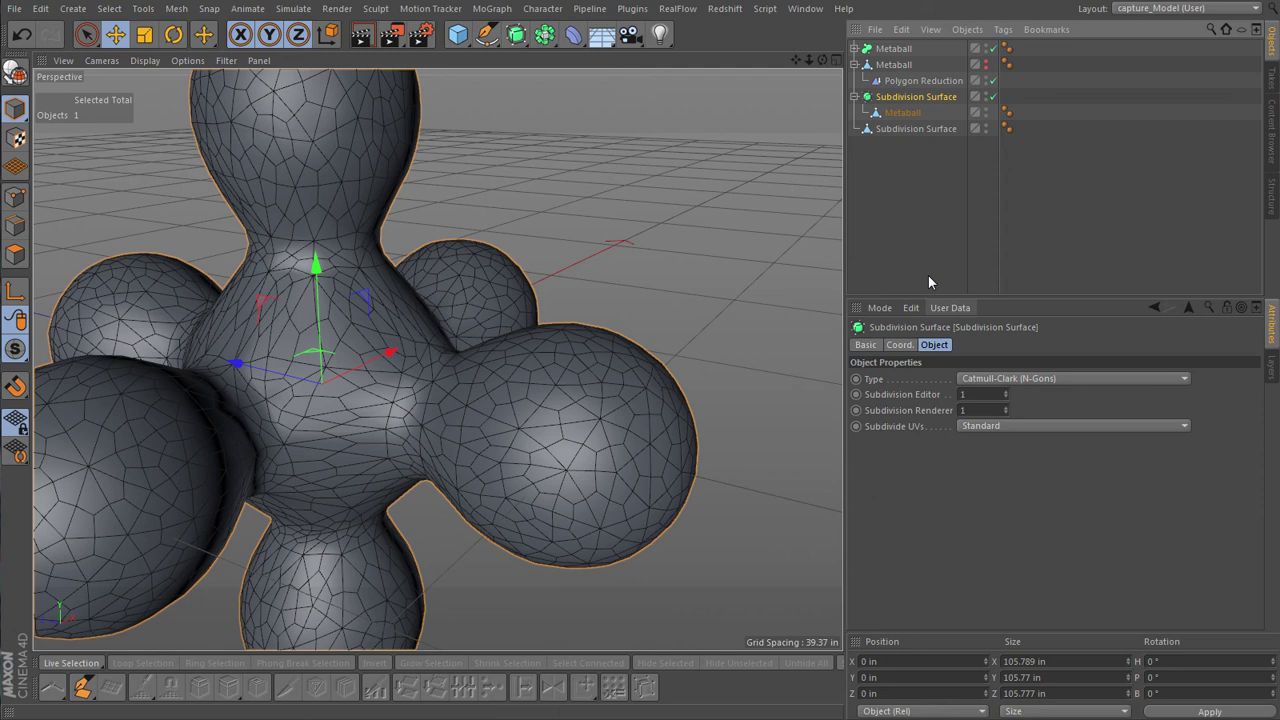
left_click(985, 112)
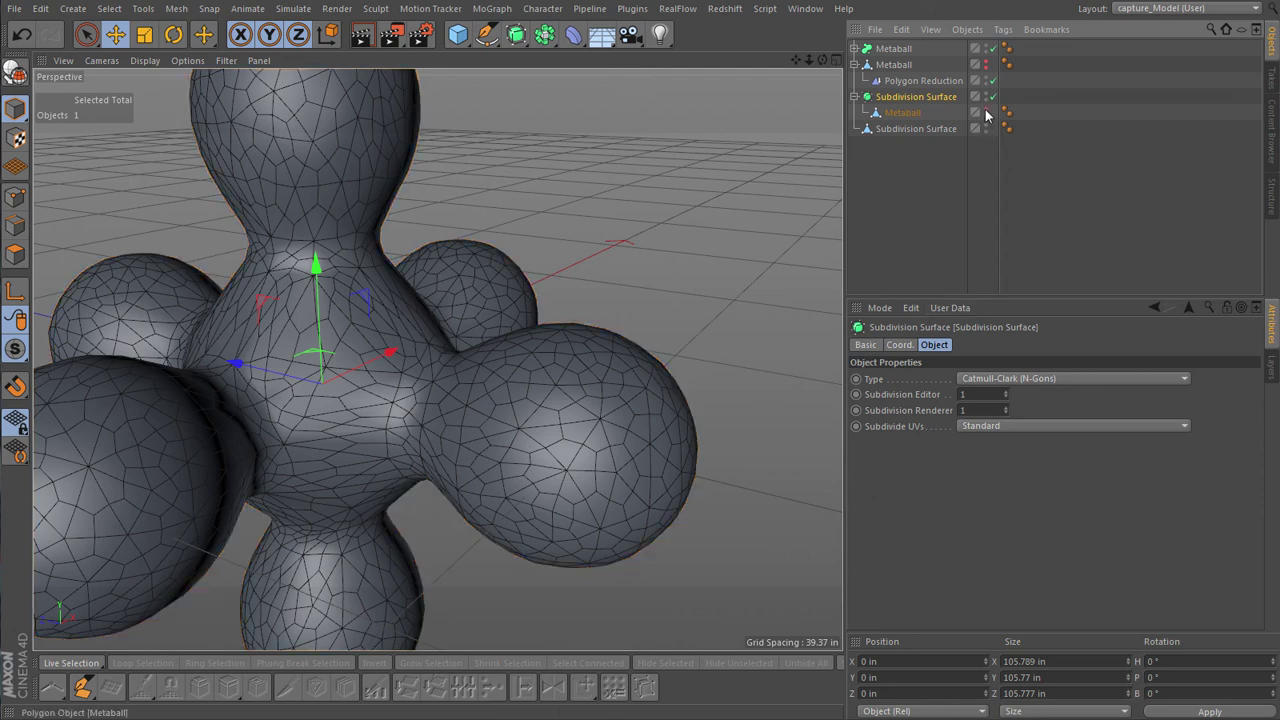
Step: Dissolve the stored selection of original triangle edges on the baked Subdivision Surface mesh
left_click(893, 129)
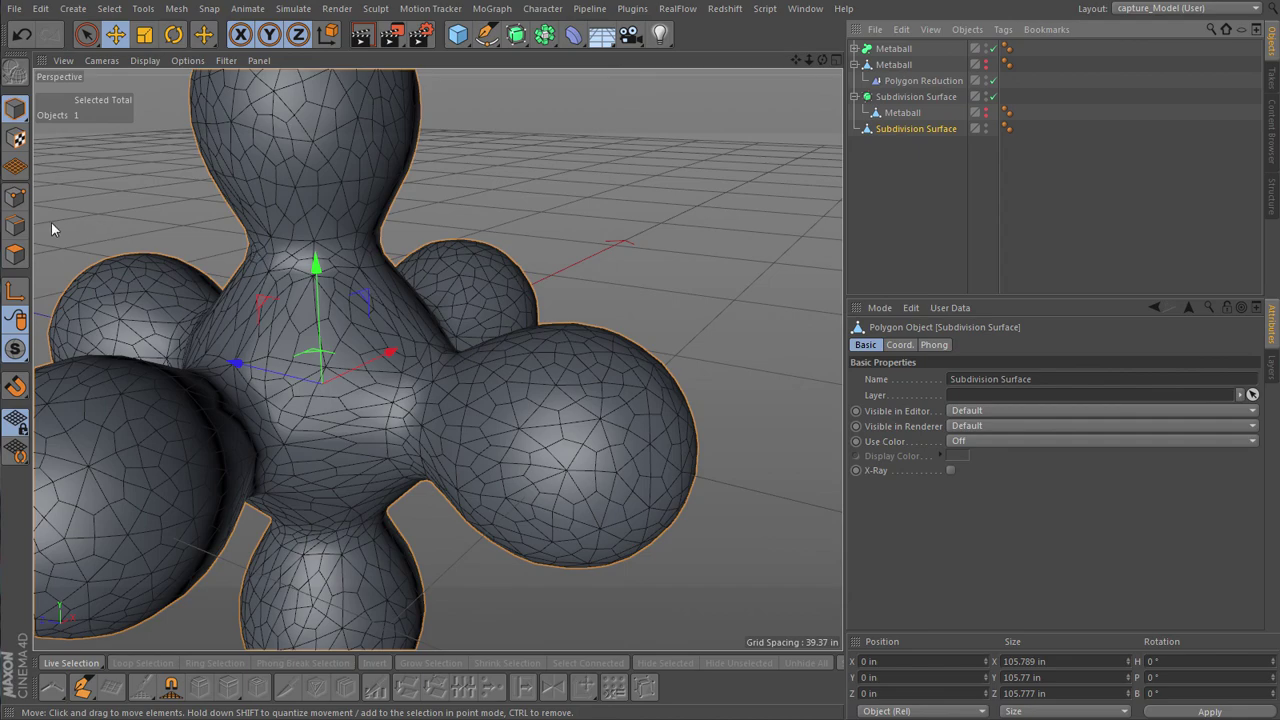
left_click(15, 226)
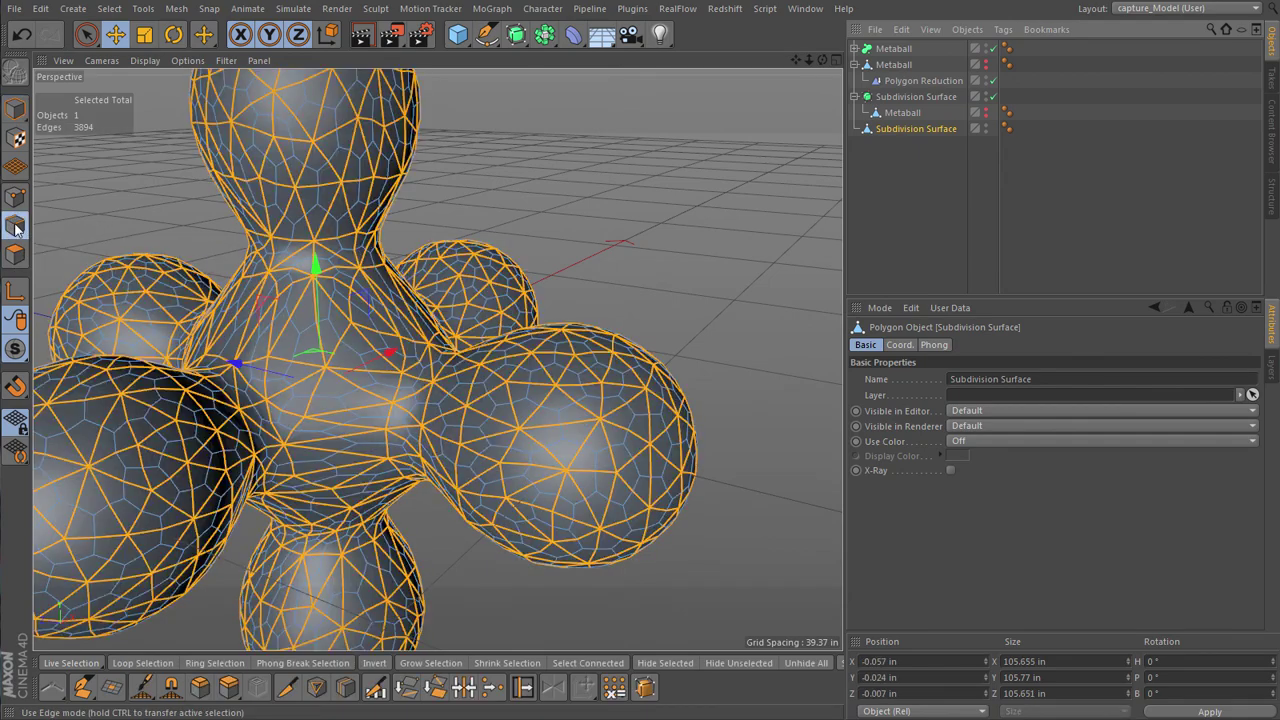
left_click_drag(407, 417, 382, 378, "alt")
scroll(407, 389, "up", 2)
middle_click_drag(382, 378, 458, 363, "alt")
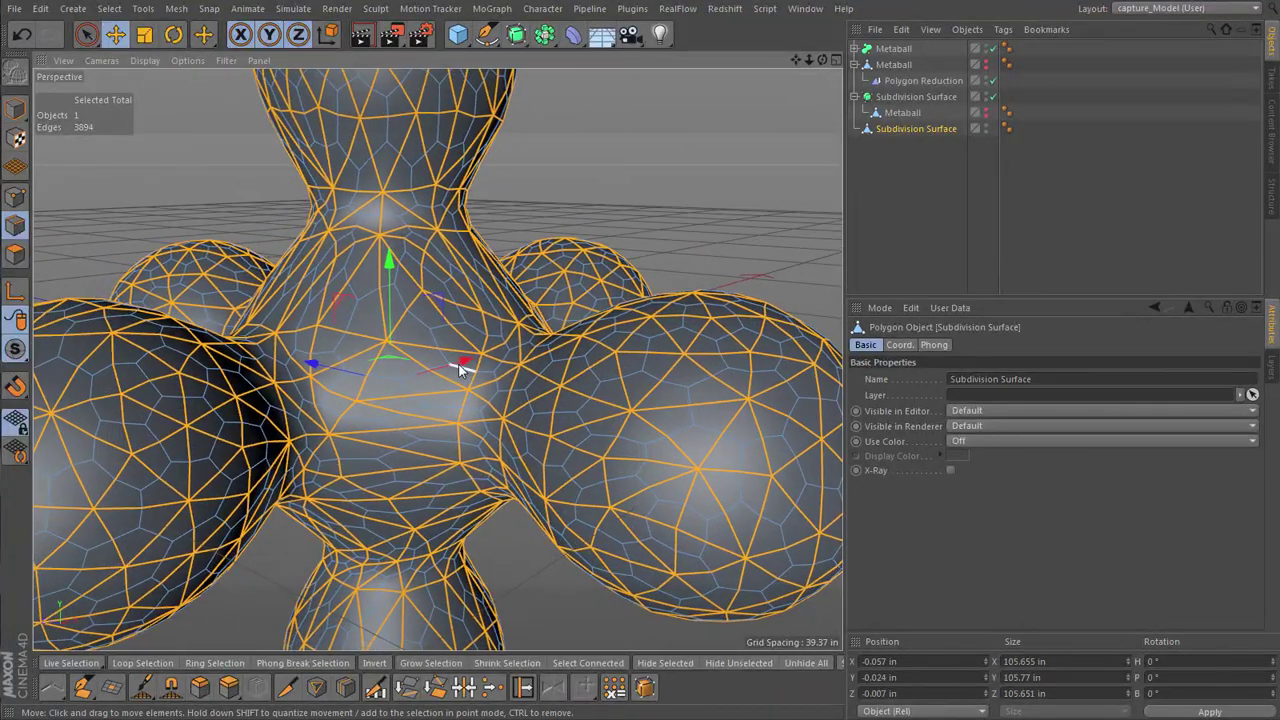
right_click(458, 363)
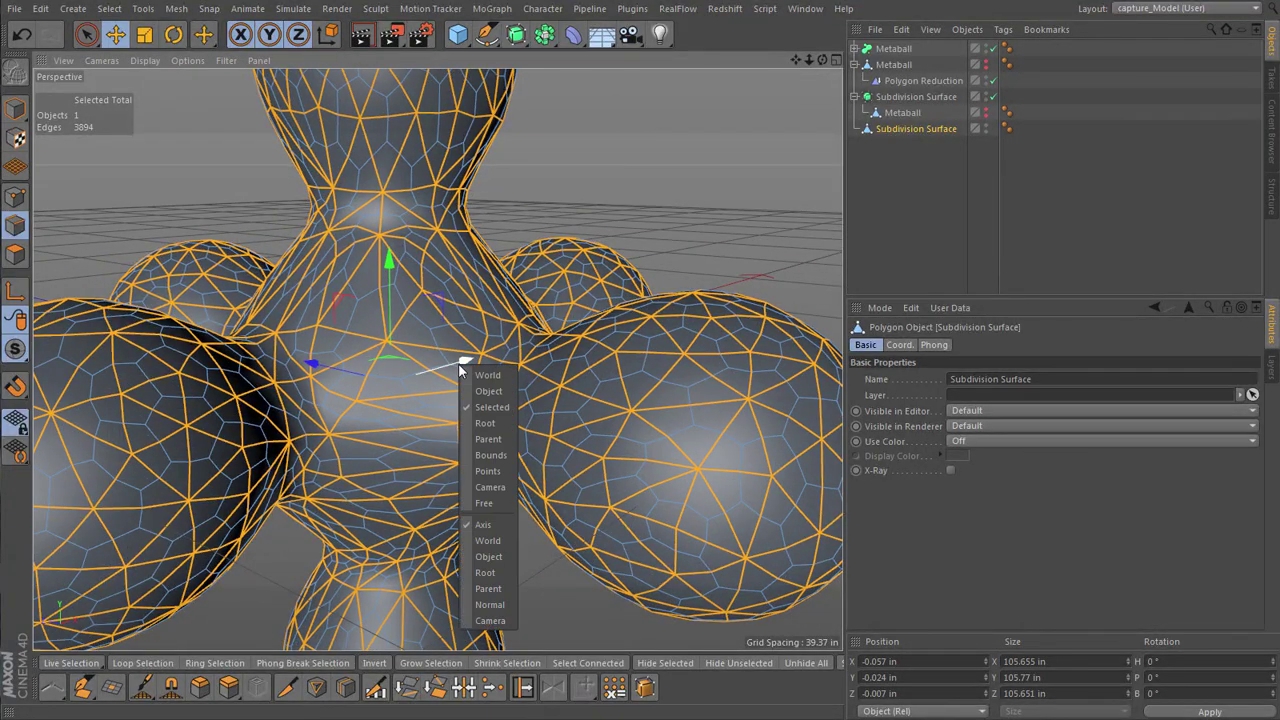
left_click(380, 340)
right_click(382, 342)
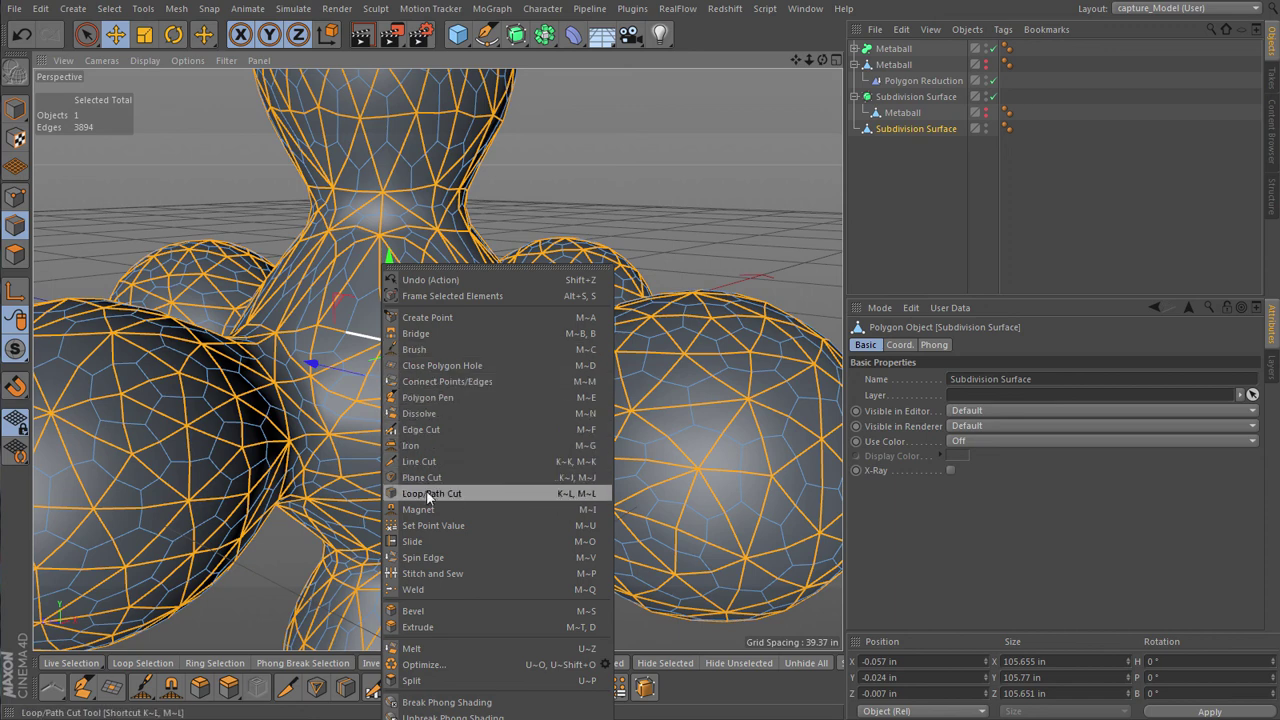
left_click(422, 414)
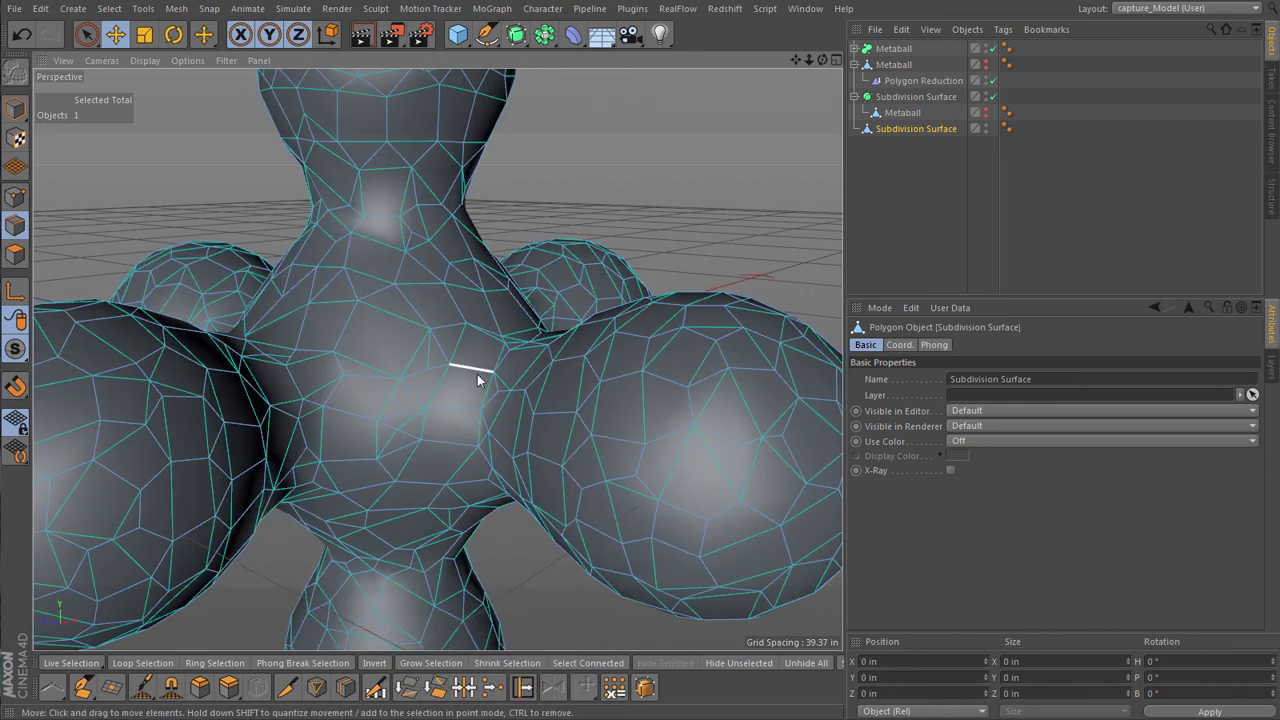
scroll(660, 410, "down", 5)
left_click_drag(629, 423, 543, 447, "alt")
scroll(540, 440, "up", 5)
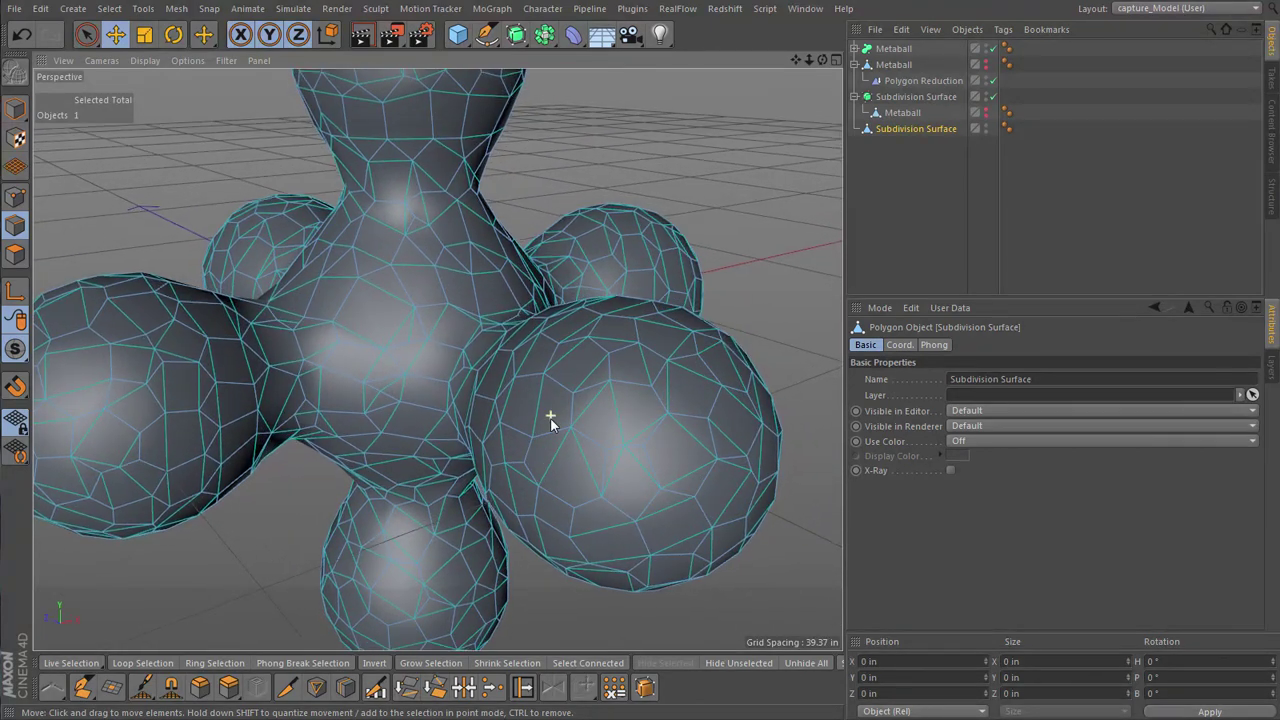
Step: Select all remaining edges of the cell-patterned mesh and bevel them with an offset of about 0.451 in
key("ctrl+a")
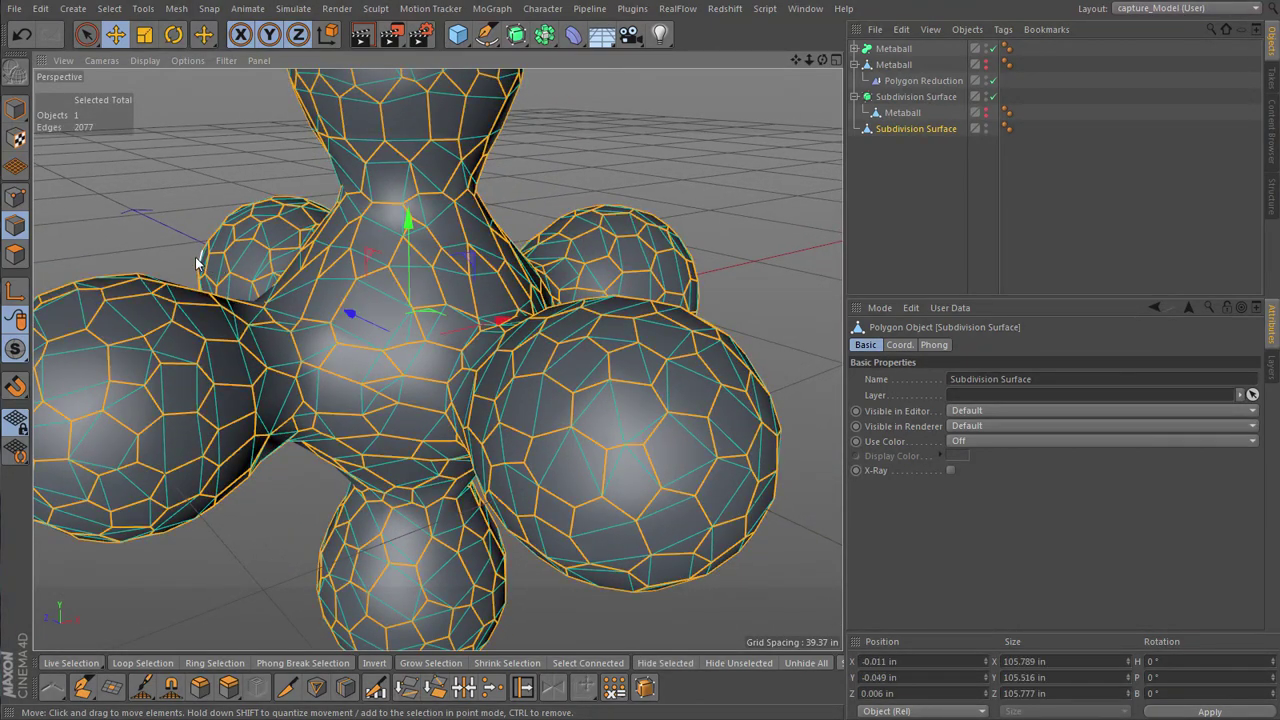
scroll(393, 236, "up", 3)
left_click_drag(393, 236, 433, 303, "alt")
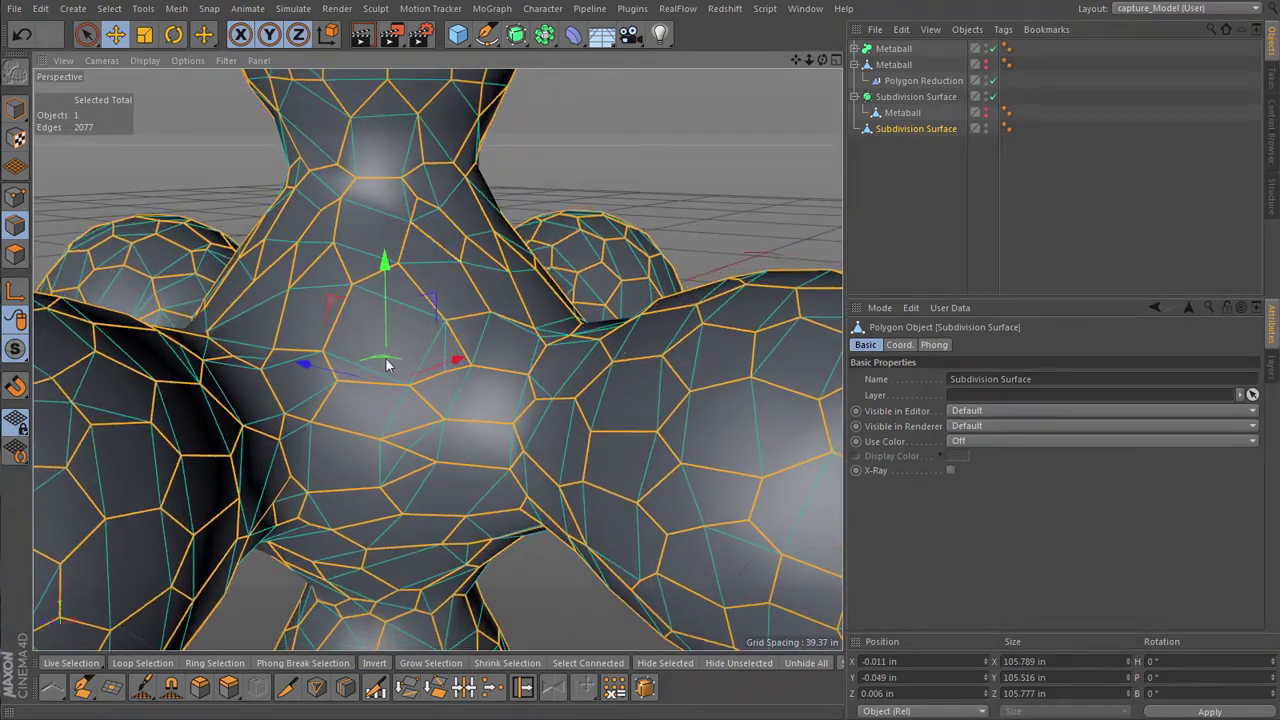
scroll(620, 425, "down", 5)
right_click_drag(577, 470, 586, 441, "alt")
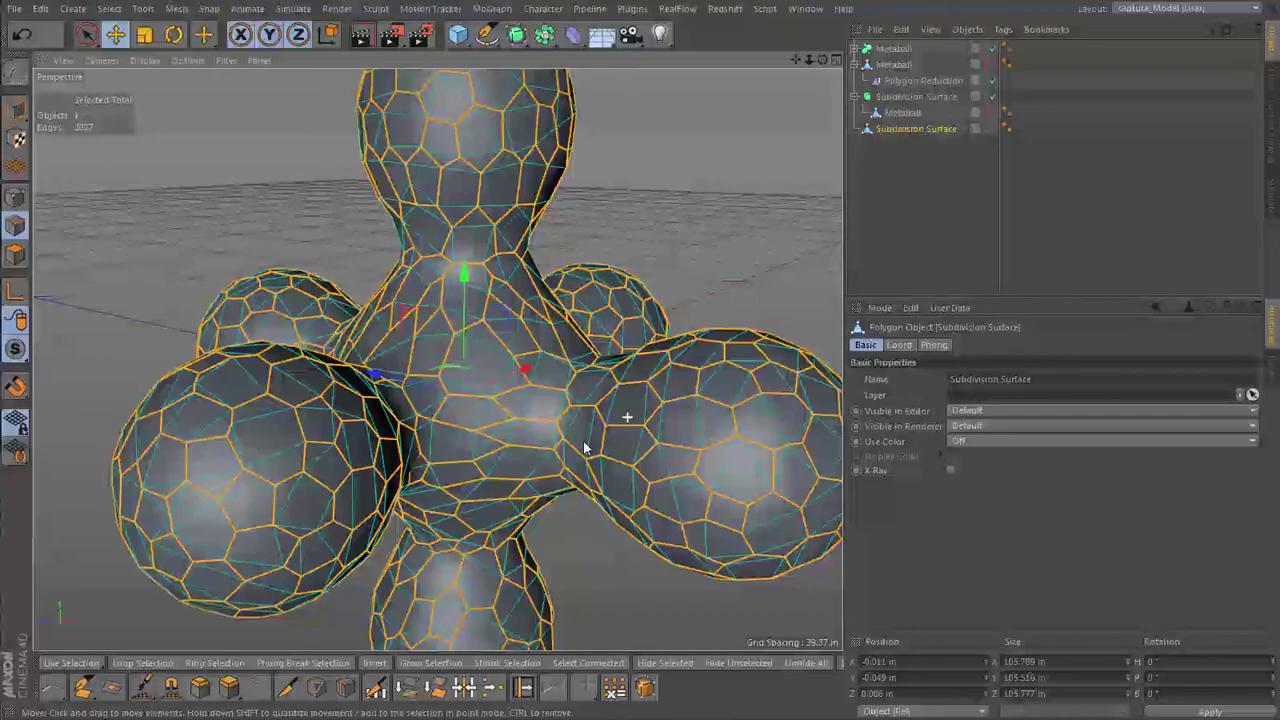
left_click_drag(586, 441, 493, 423, "alt")
scroll(537, 430, "up", 8)
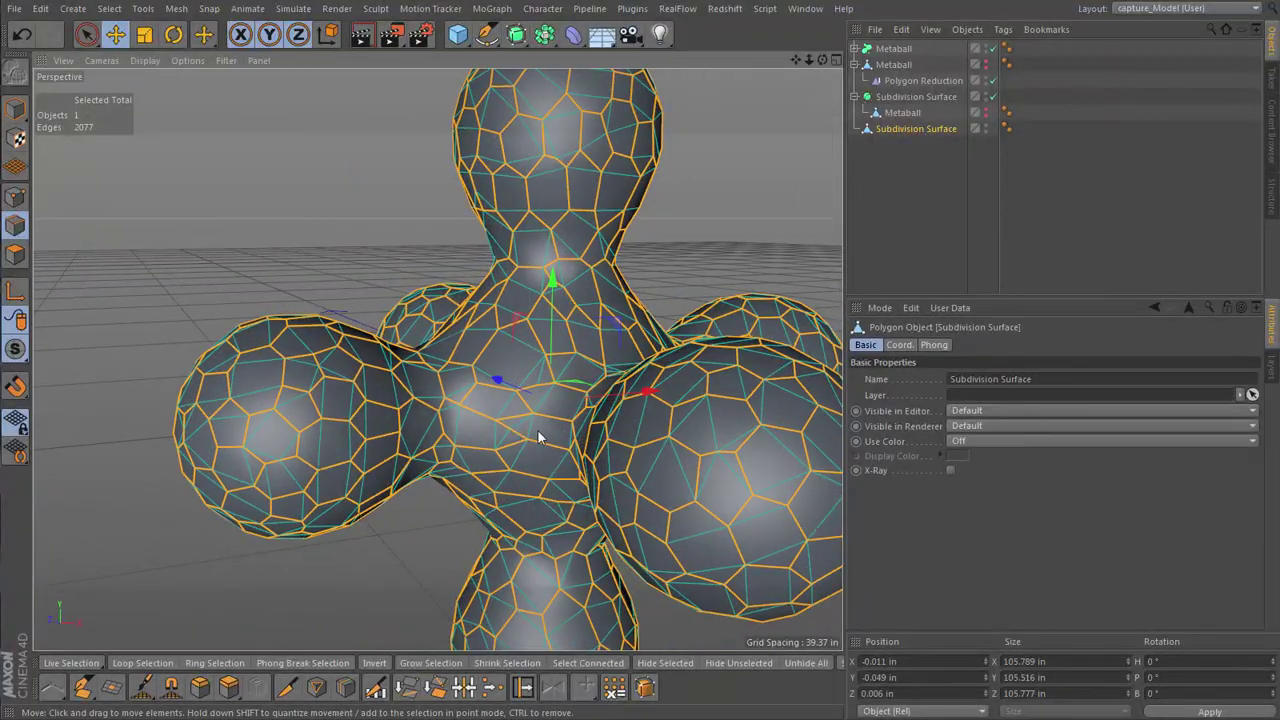
left_click(200, 686)
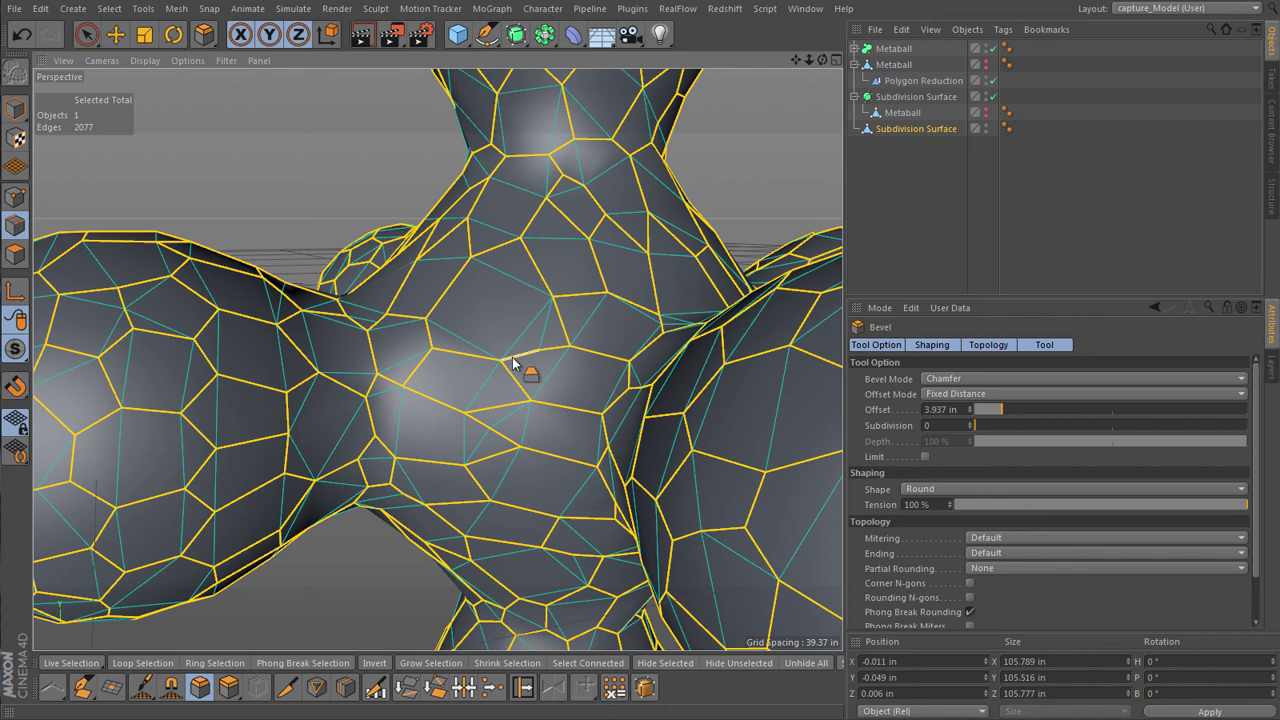
mouse_move(513, 362)
left_mouse_down()
mouse_move(528, 363)
mouse_move(519, 354)
left_mouse_up()
scroll(505, 363, "down", 2)
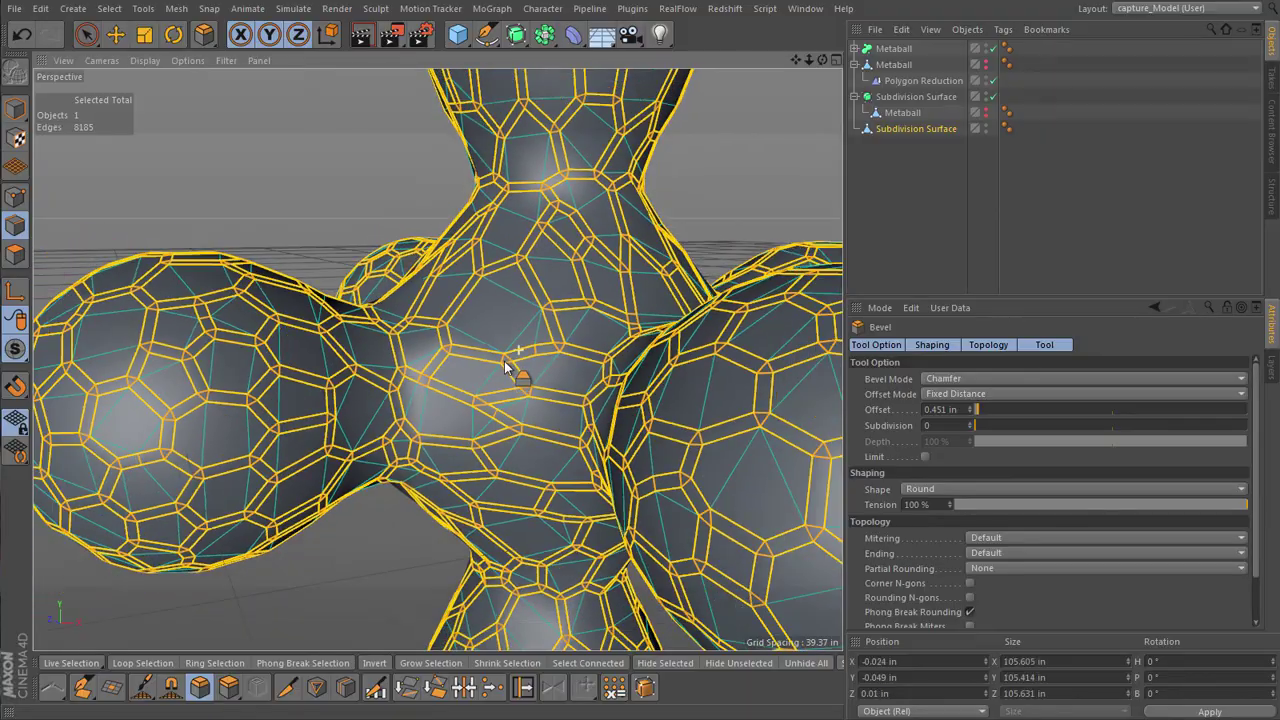
left_click_drag(516, 281, 378, 469, "alt")
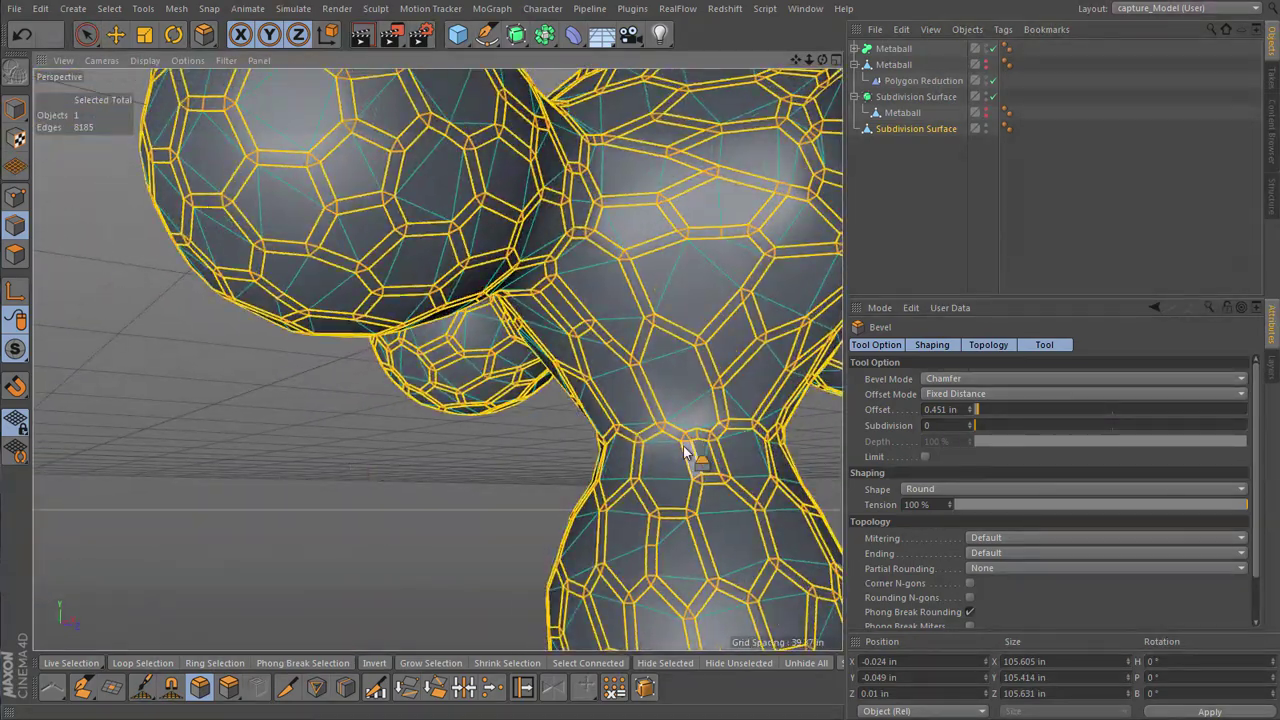
left_click_drag(703, 430, 157, 500, "alt")
Step: Delete the stored selection of cell polygons so only the beveled edge strips remain
left_click(15, 254)
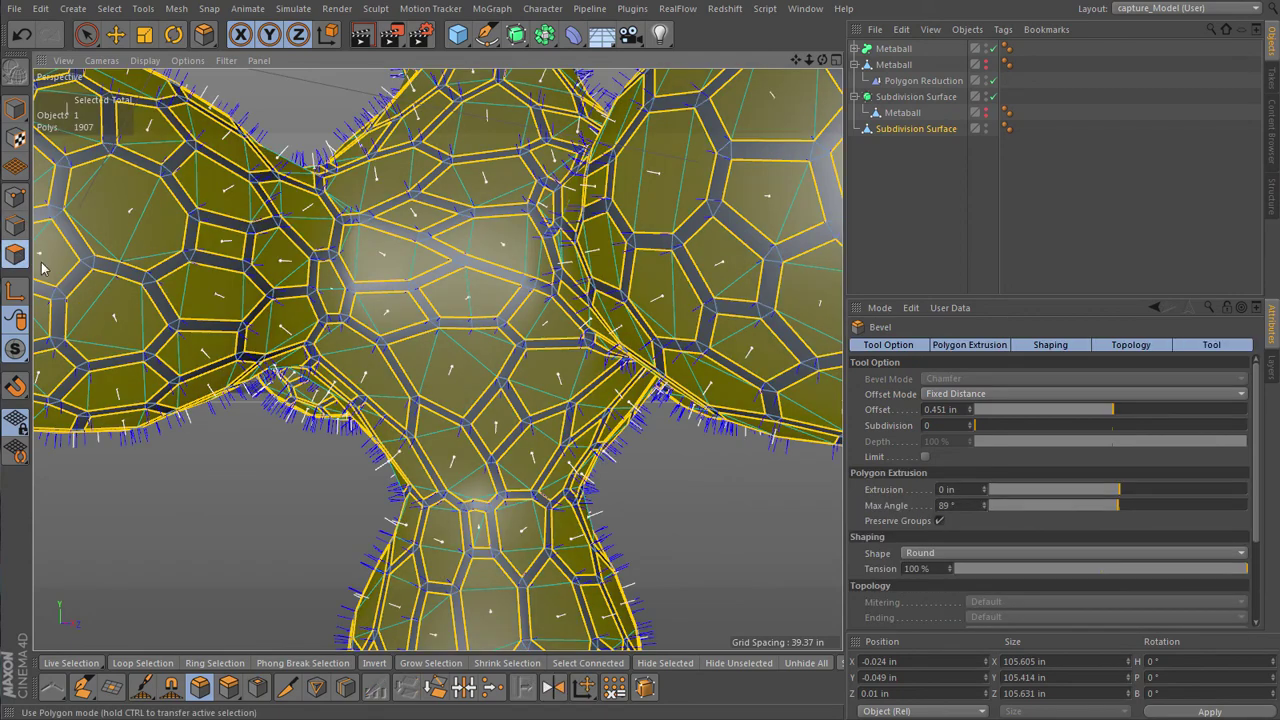
key("Delete")
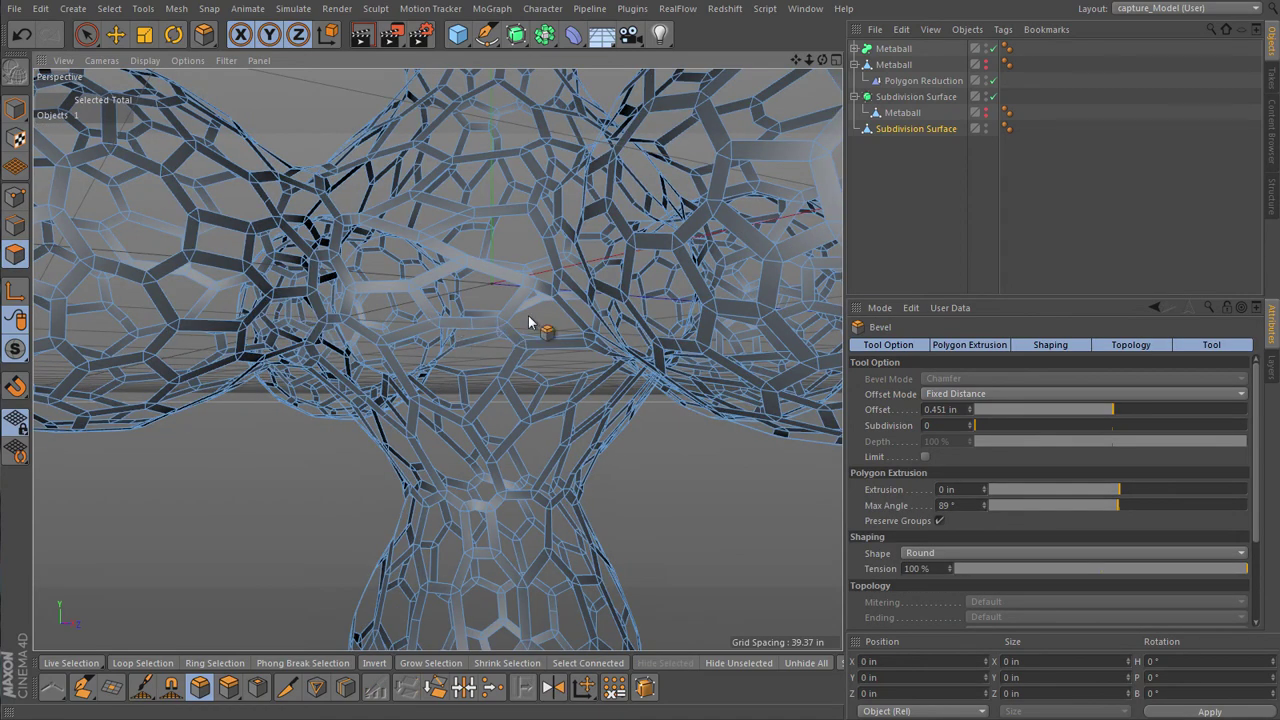
right_click_drag(530, 316, 493, 291, "alt")
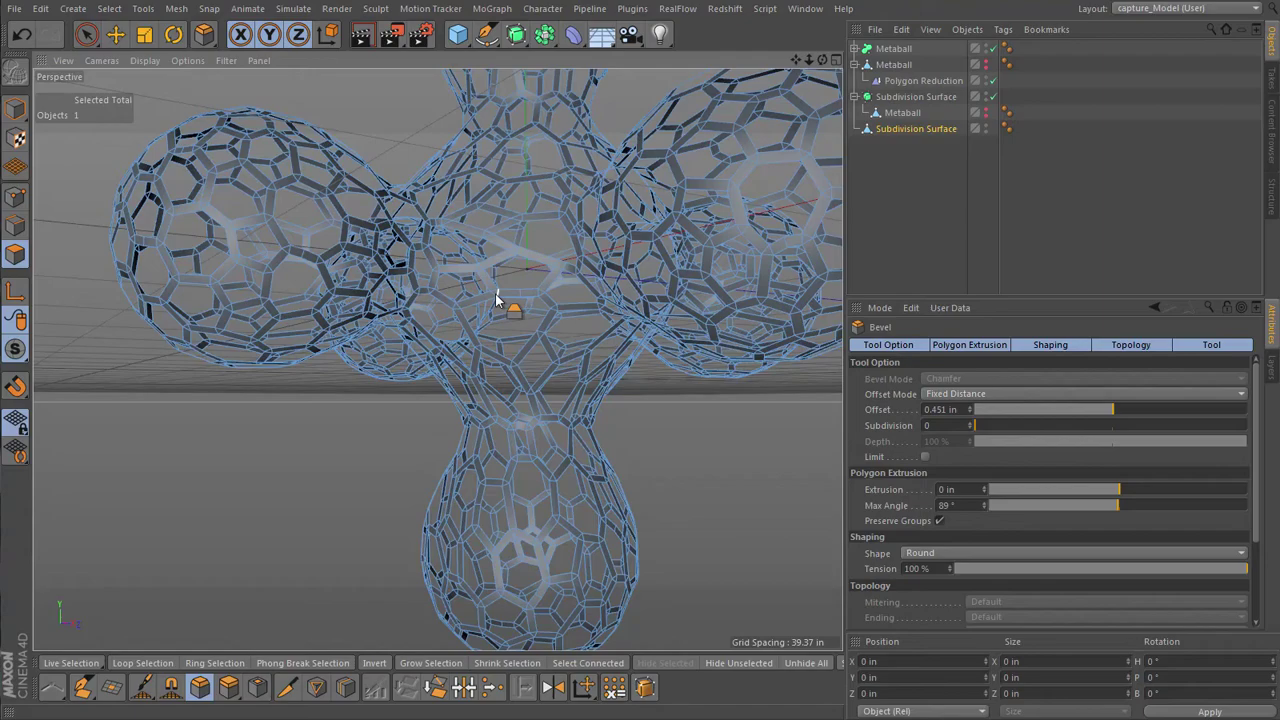
left_click_drag(489, 298, 517, 326, "alt")
middle_click_drag(517, 326, 460, 420, "alt")
right_click_drag(461, 415, 473, 377, "alt")
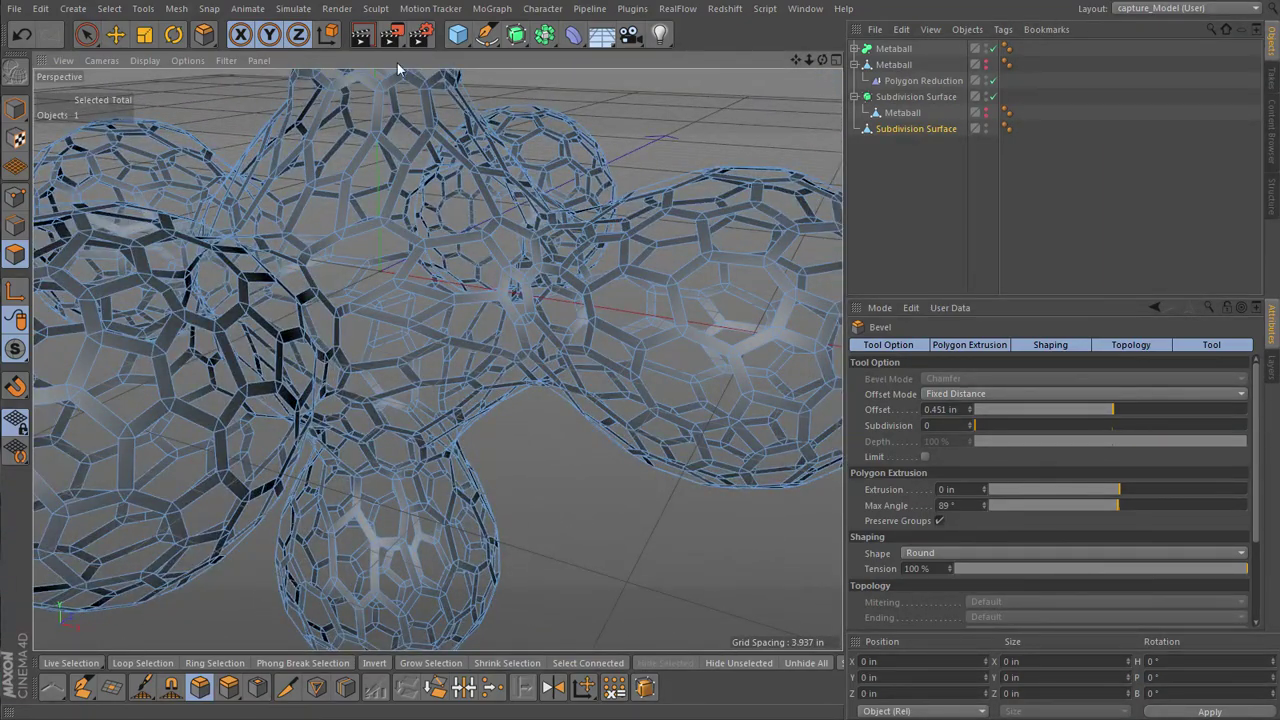
Step: Add a Cloth Surface generator and nest the beveled strip mesh inside it as its child
left_click(291, 9)
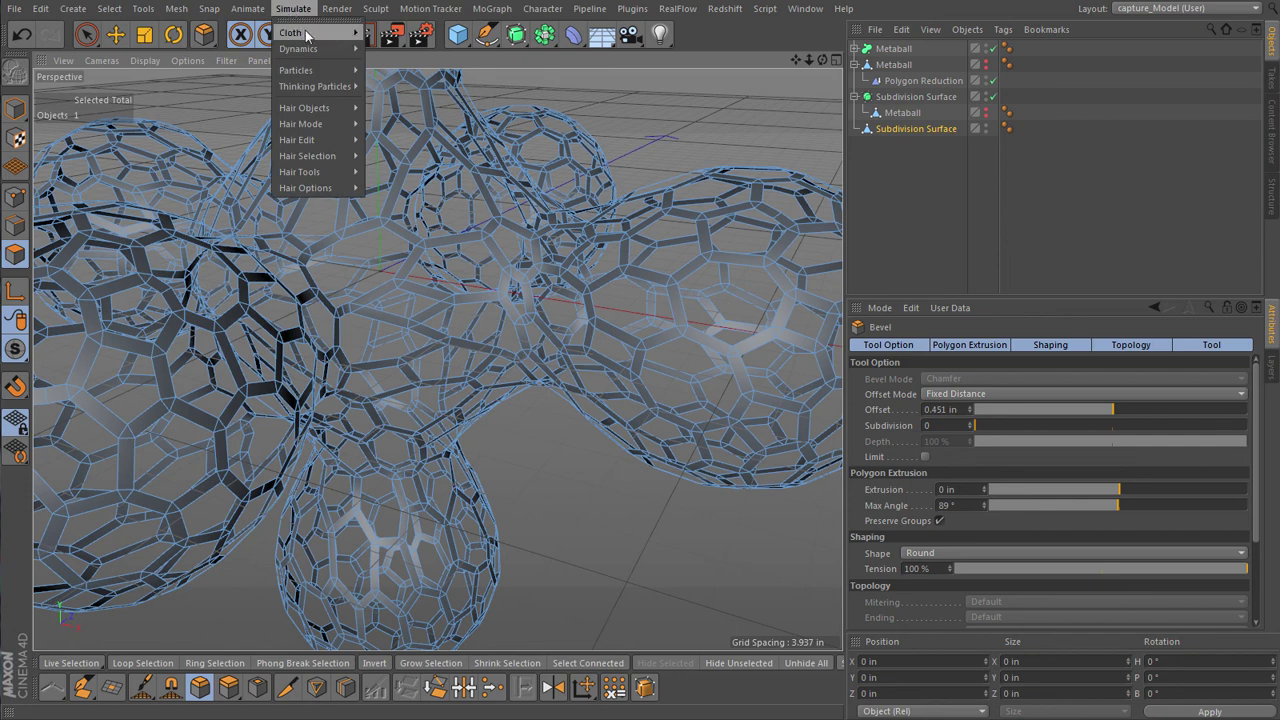
mouse_move(306, 33)
left_click(405, 38)
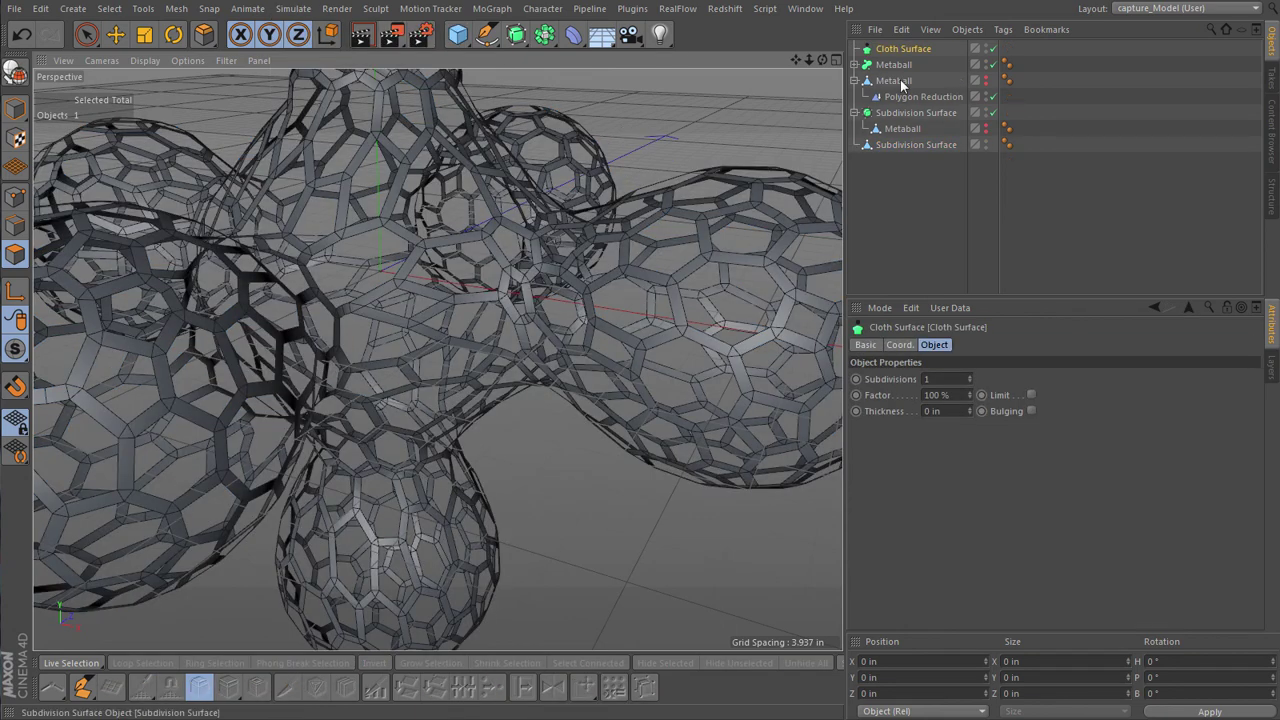
left_click_drag(914, 50, 912, 142)
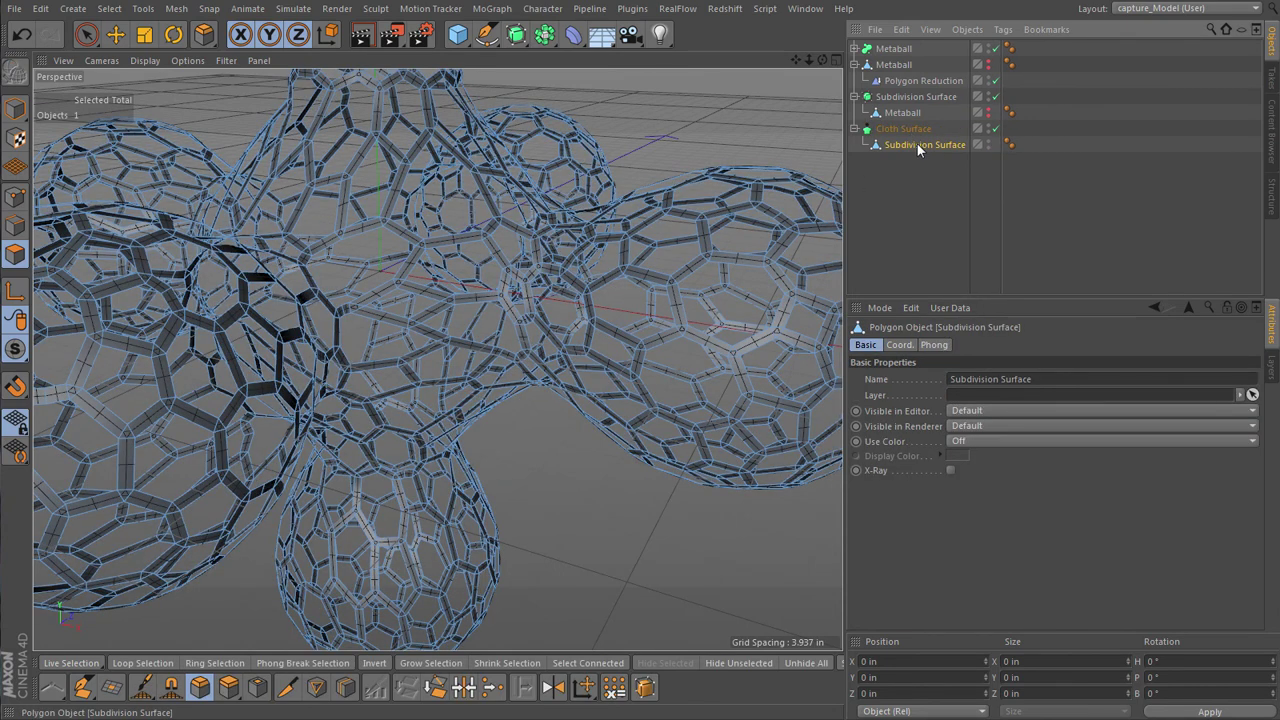
Step: Set the Cloth Surface to 0 subdivisions and a thickness of 2 in
left_click(909, 126)
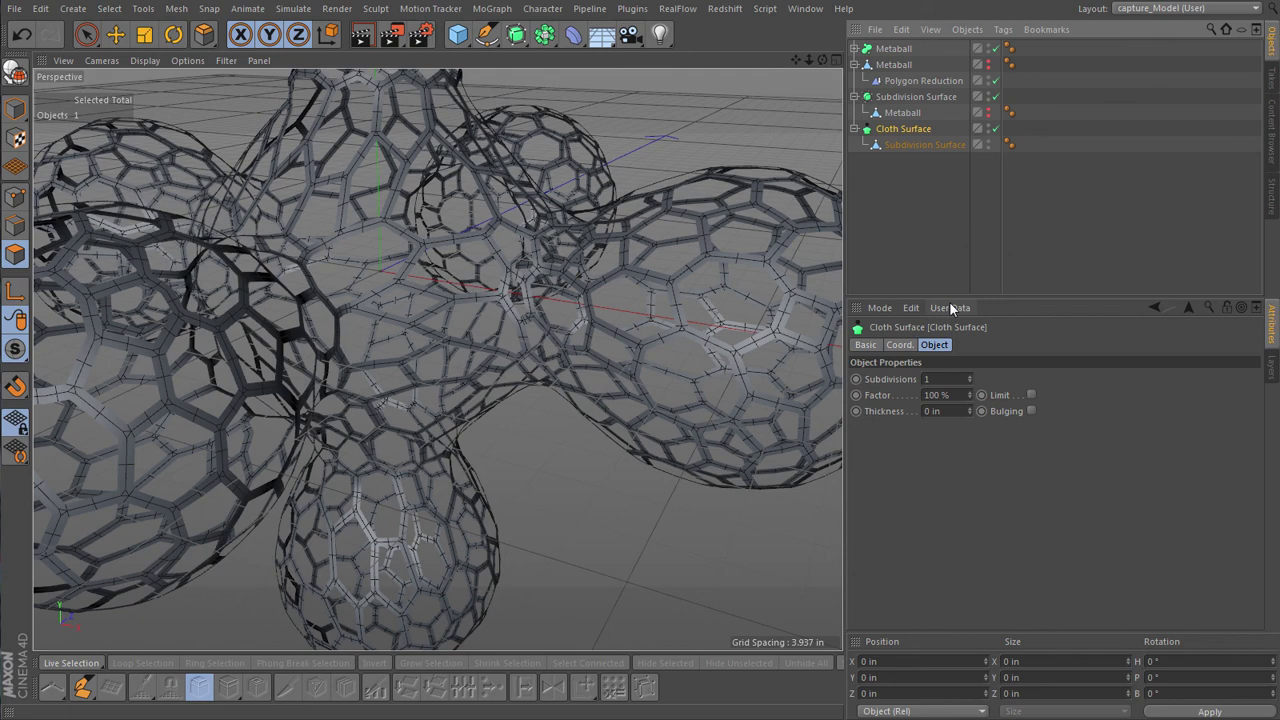
left_click(968, 379)
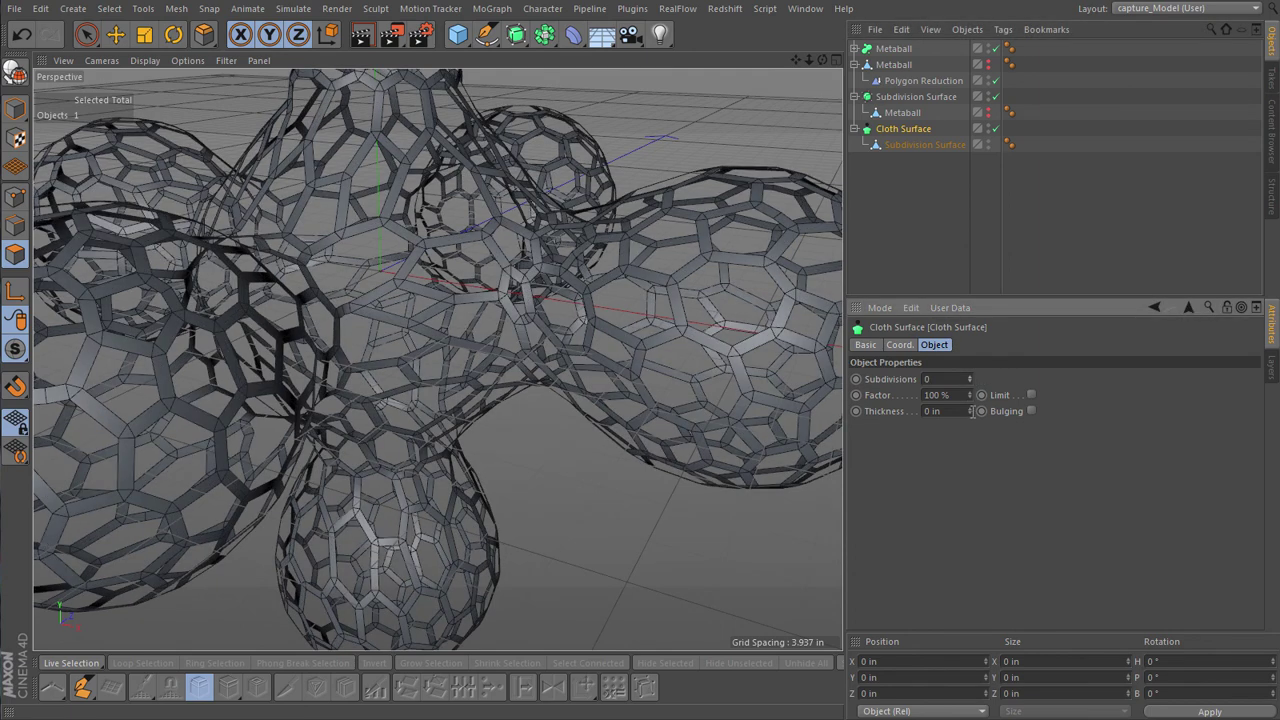
left_click(968, 408)
left_click(968, 408)
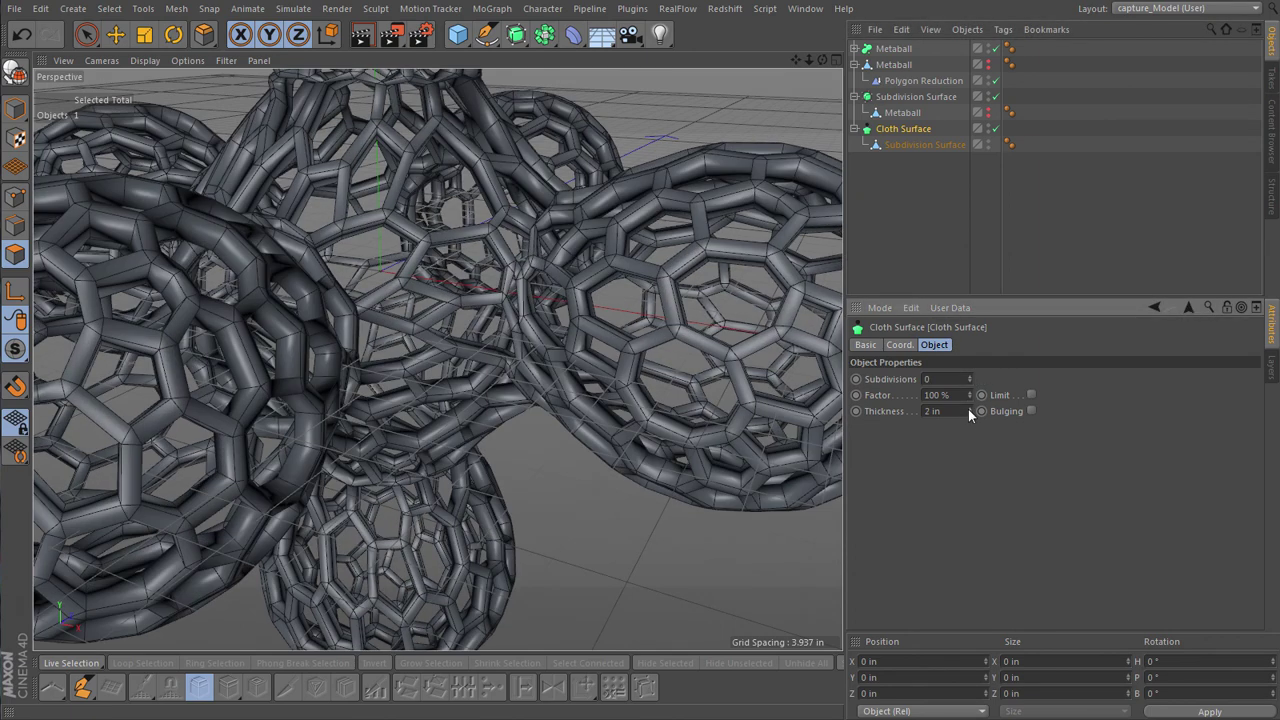
Step: Add a new Subdivision Surface and make the Cloth Surface its child to smooth the thickened lattice
left_click_drag(580, 460, 488, 324, "alt")
left_click(516, 34)
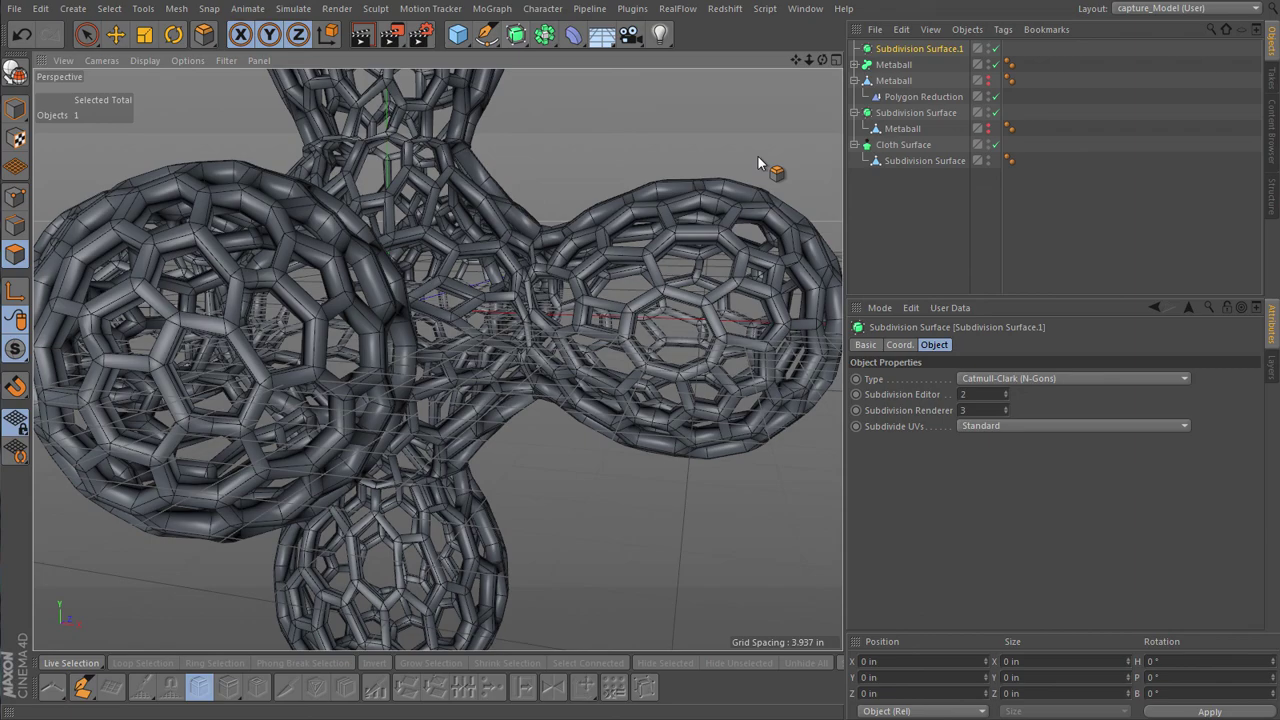
left_click_drag(913, 48, 897, 162)
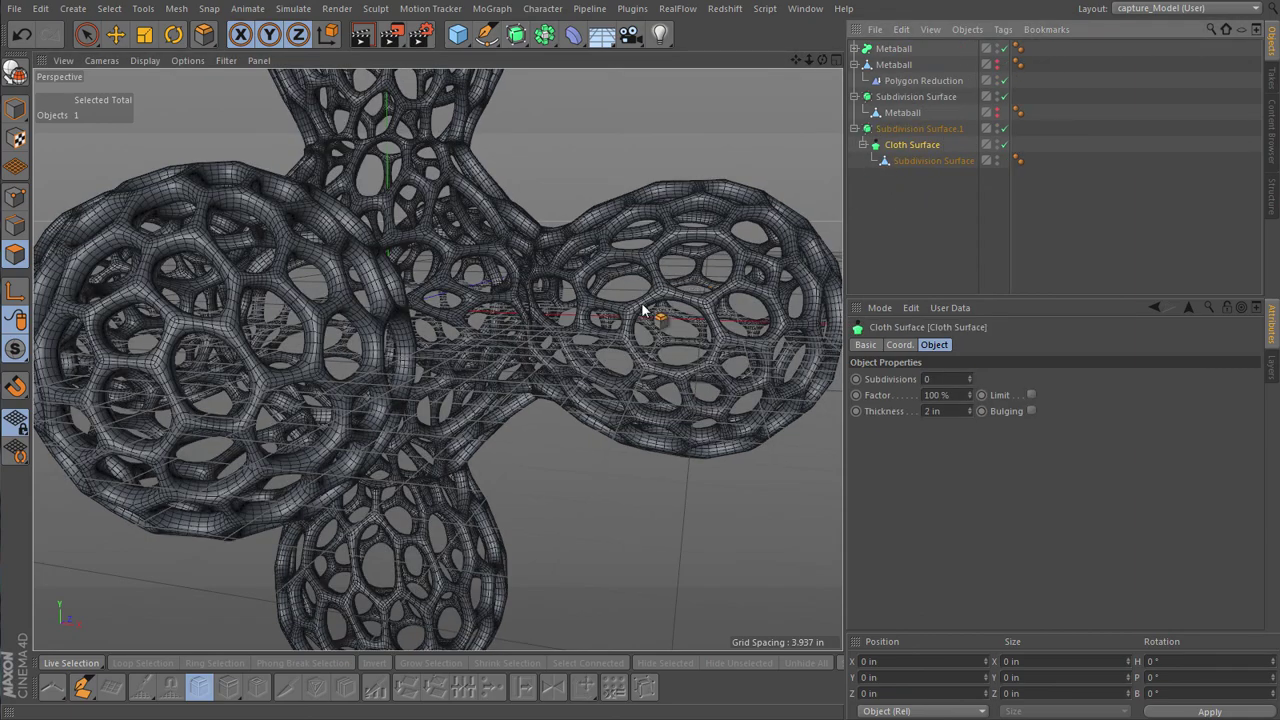
Step: Reduce the Cloth Surface thickness to 1 in for thinner lattice struts
left_click_drag(634, 319, 500, 251, "alt")
right_click_drag(500, 251, 351, 283, "alt")
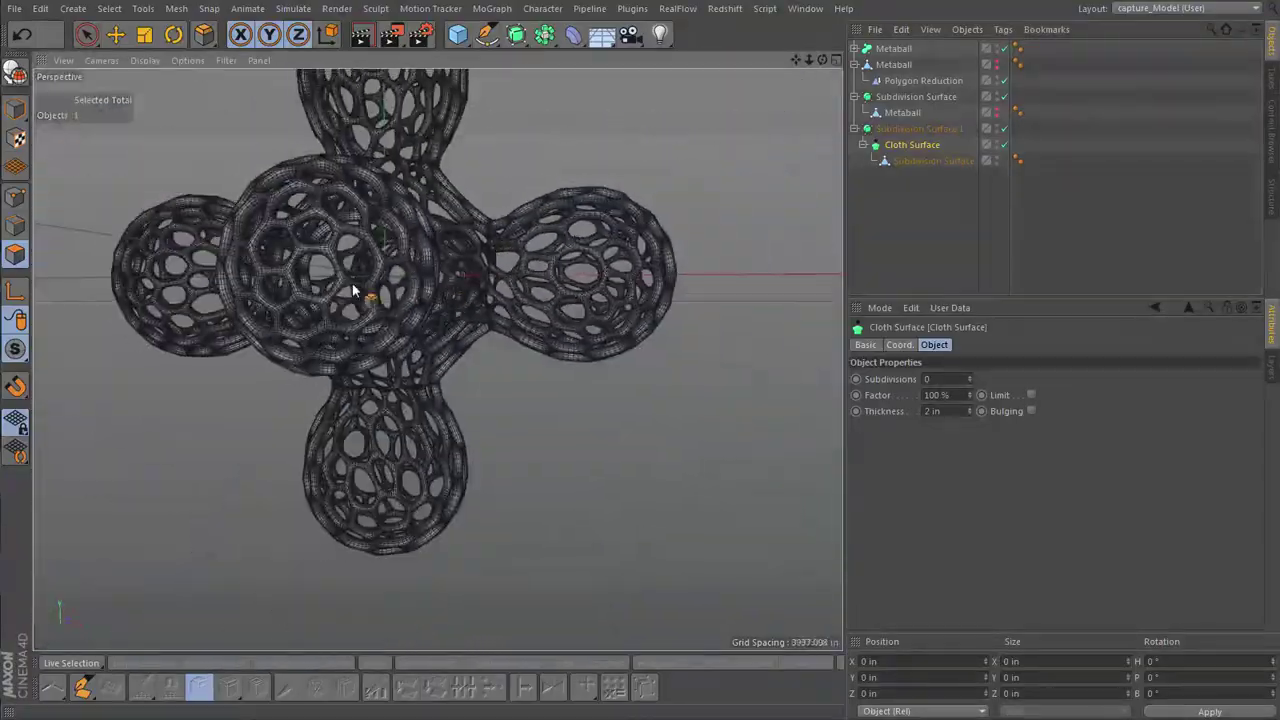
left_click_drag(560, 312, 570, 350, "alt")
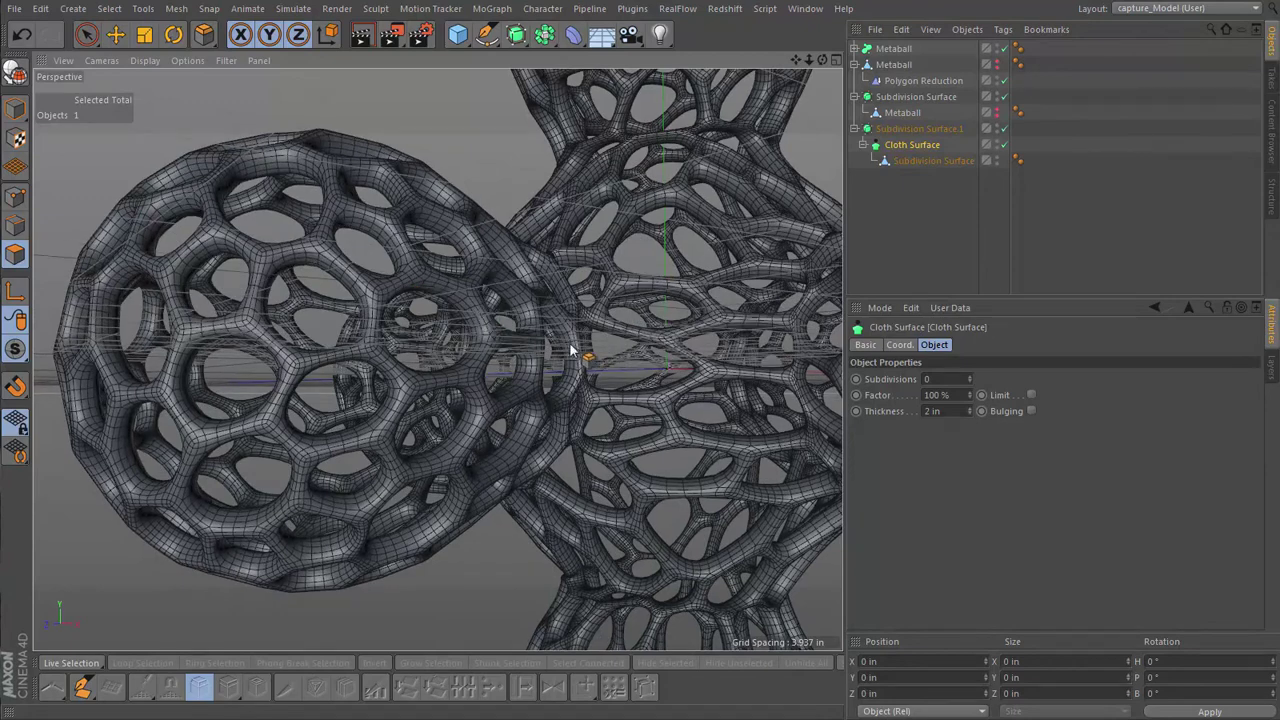
left_click_drag(908, 150, 673, 211)
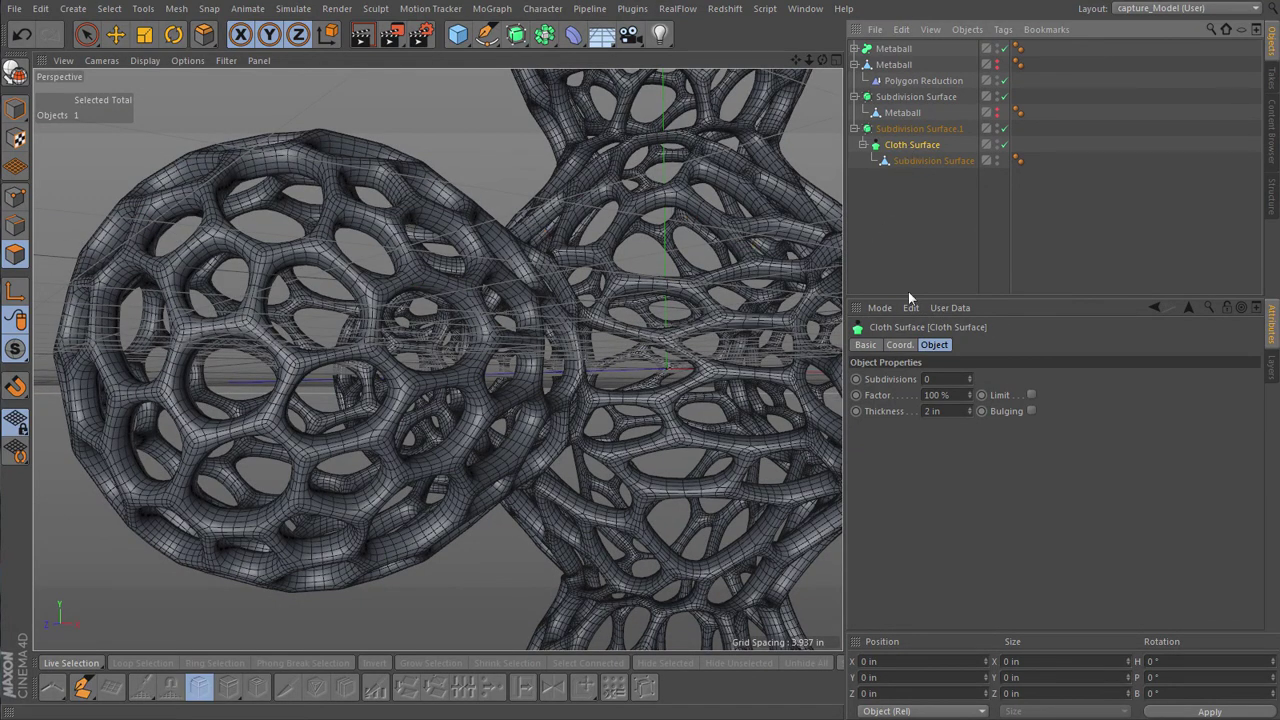
left_click(968, 414)
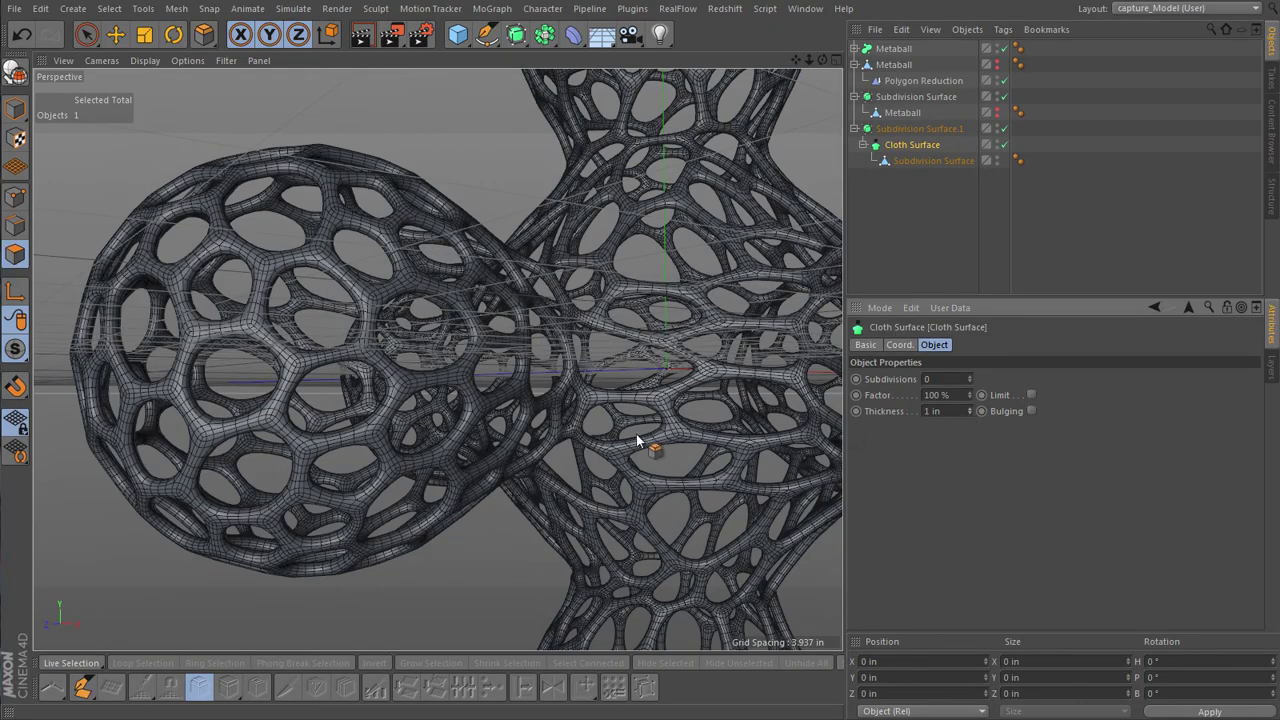
Step: Examine the smoothed lattice around its central junction and bulbs from several angles and distances
left_click_drag(404, 380, 508, 395, "alt")
scroll(515, 383, "up", 5)
scroll(583, 406, "down", 3)
right_click_drag(508, 395, 505, 347, "alt")
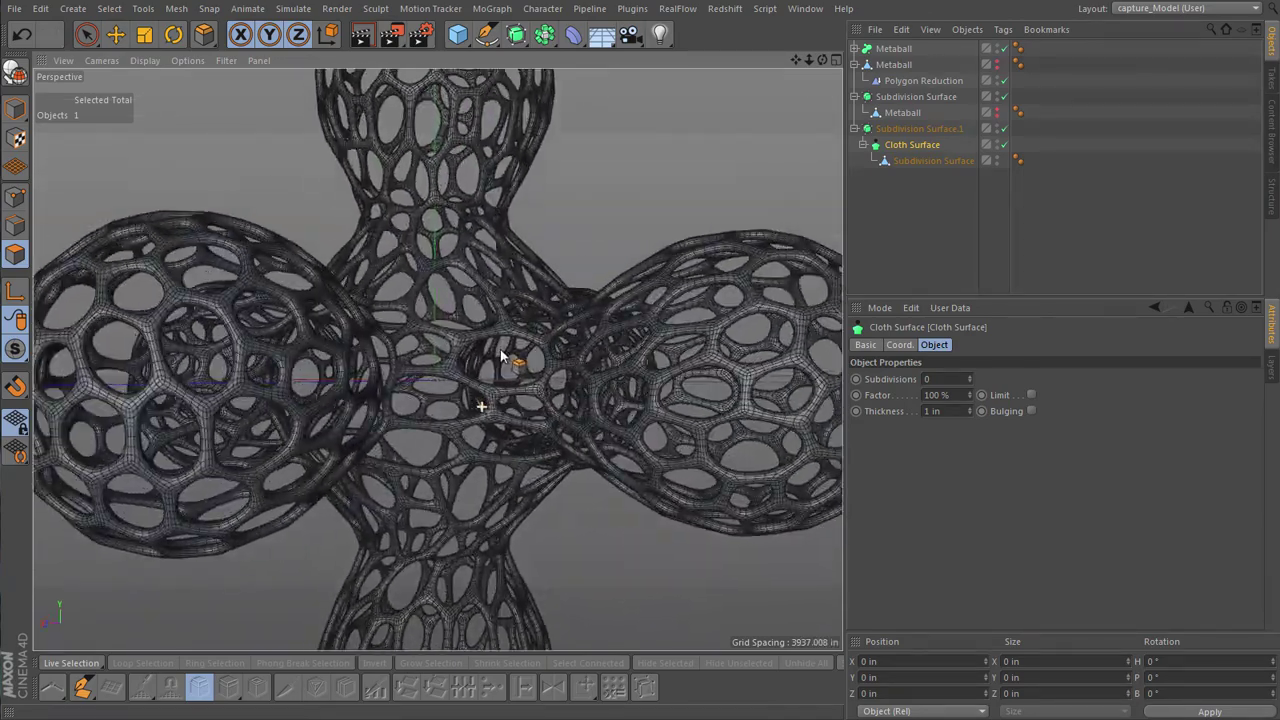
left_click_drag(505, 347, 450, 346, "alt")
middle_click_drag(450, 346, 590, 352, "alt")
right_click_drag(590, 352, 560, 319, "alt")
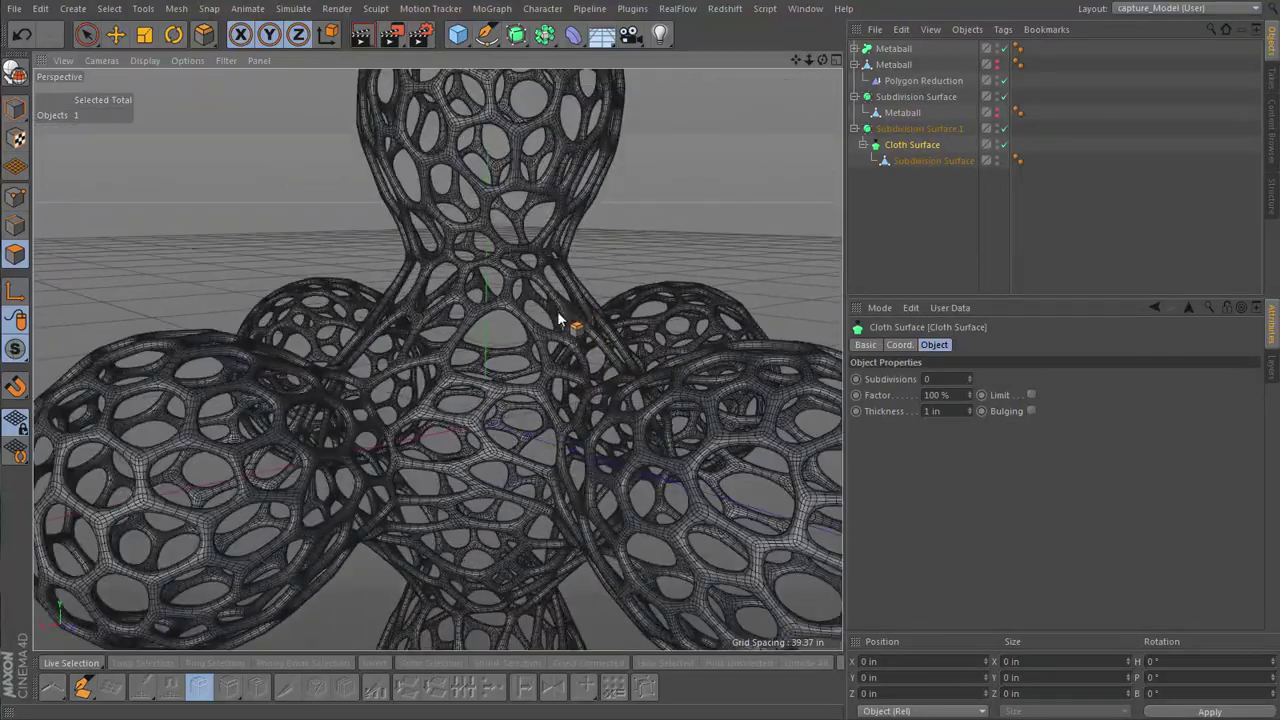
left_click_drag(560, 319, 509, 363, "alt")
right_click_drag(509, 364, 531, 330, "alt")
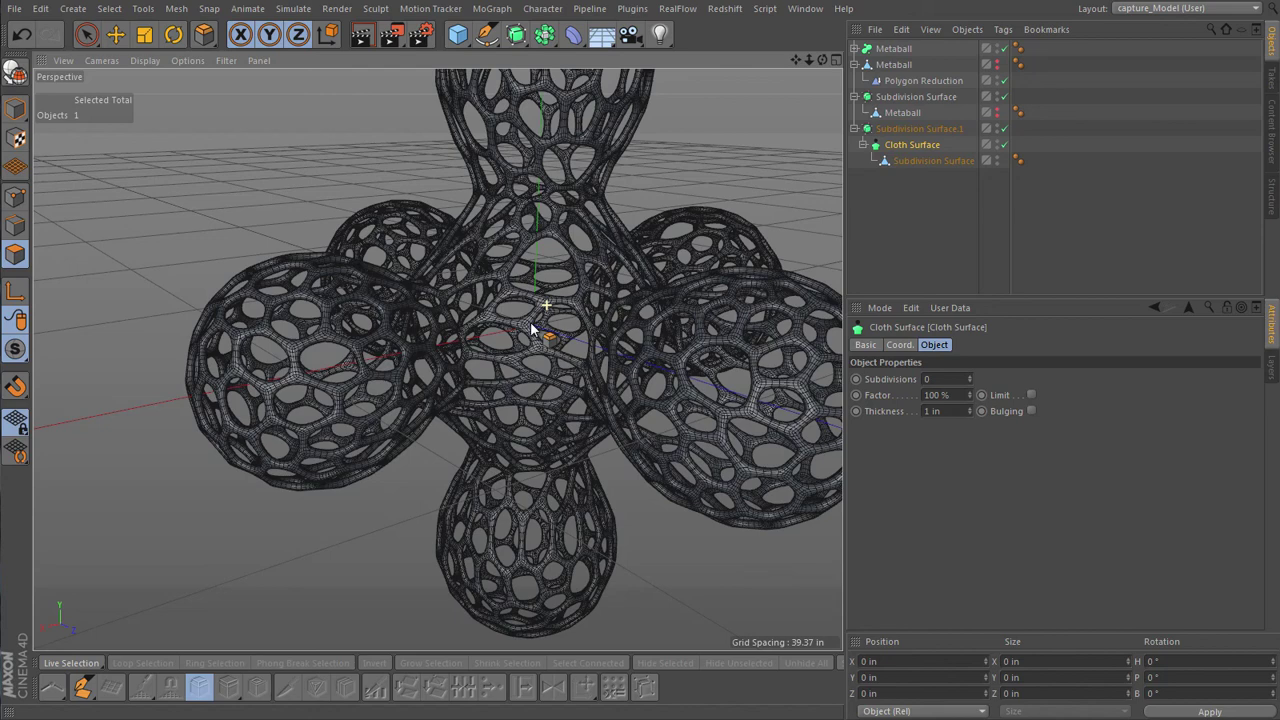